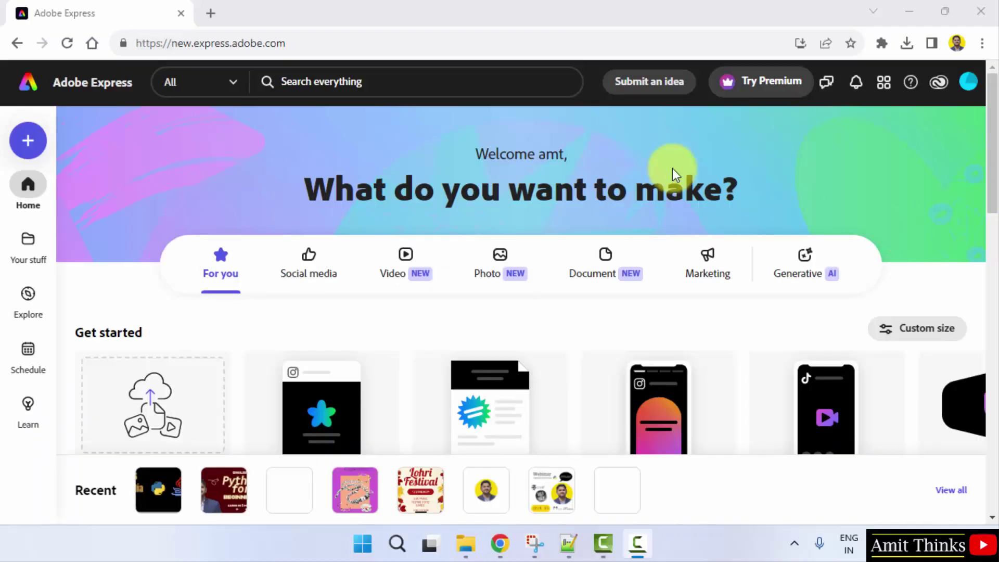
# Search Adobe Express for 'resume' to list template suggestions
pyautogui.click(346, 83)
pyautogui.write('resume')
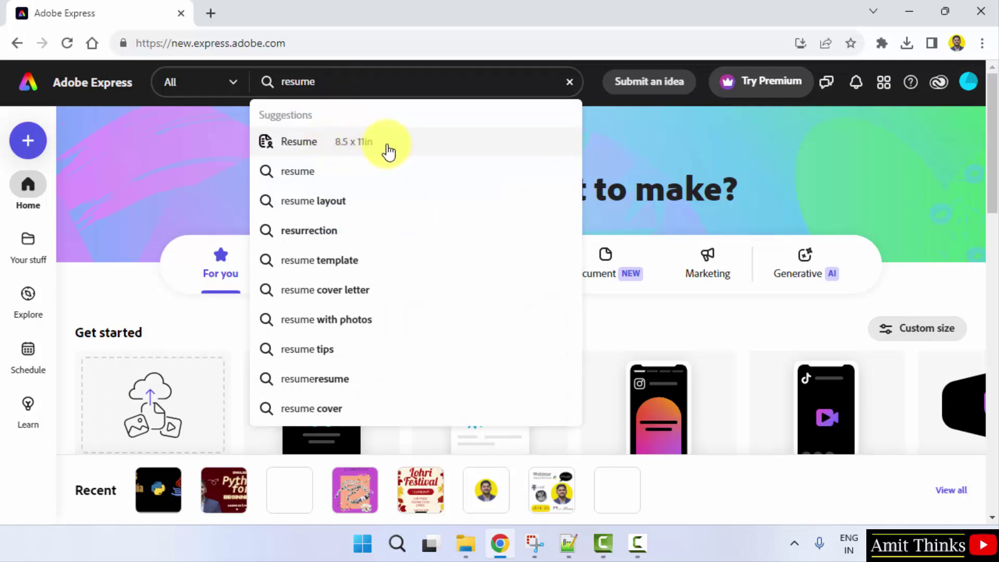
# Open the Resume 8.5 x 11in templates and browse down the 596 results
pyautogui.click(393, 150)
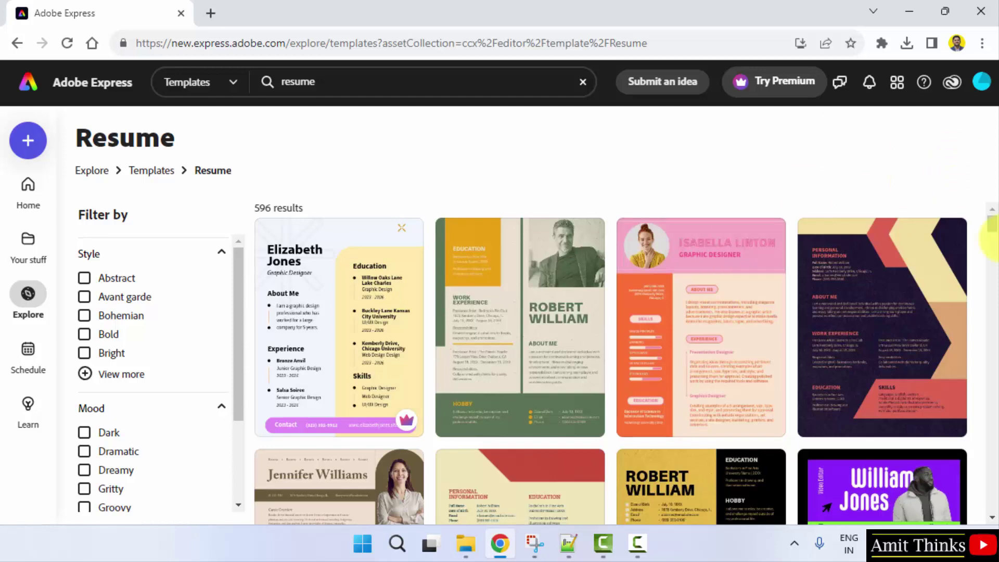
pyautogui.scroll(-5, 995, 237)
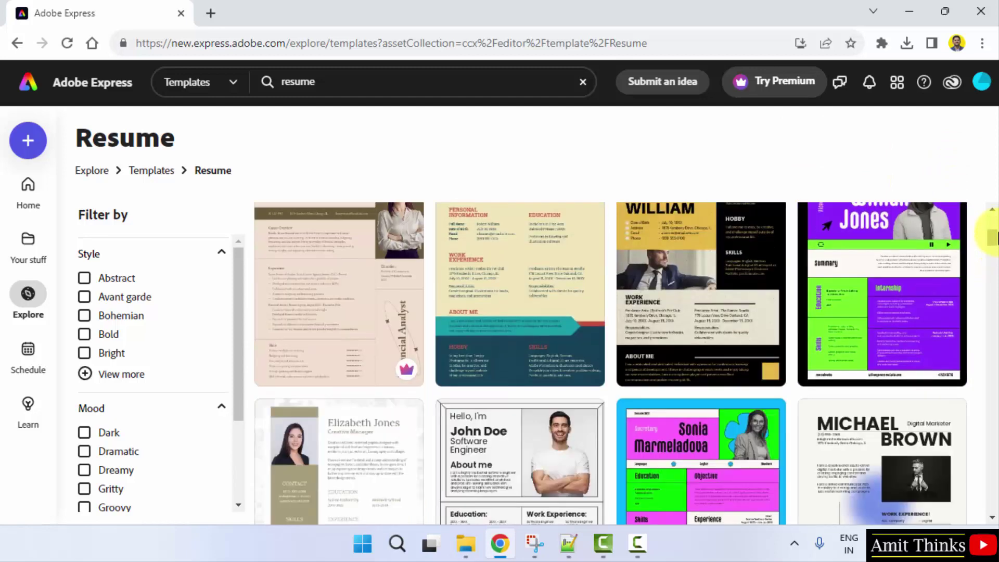
pyautogui.scroll(-3, 995, 237)
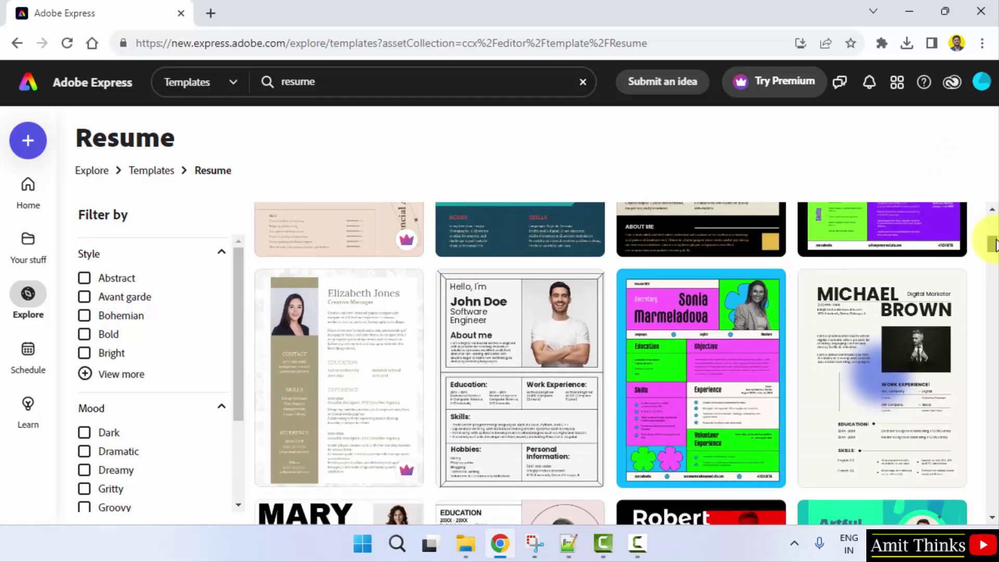
pyautogui.moveTo(995, 244); pyautogui.dragTo(993, 327)
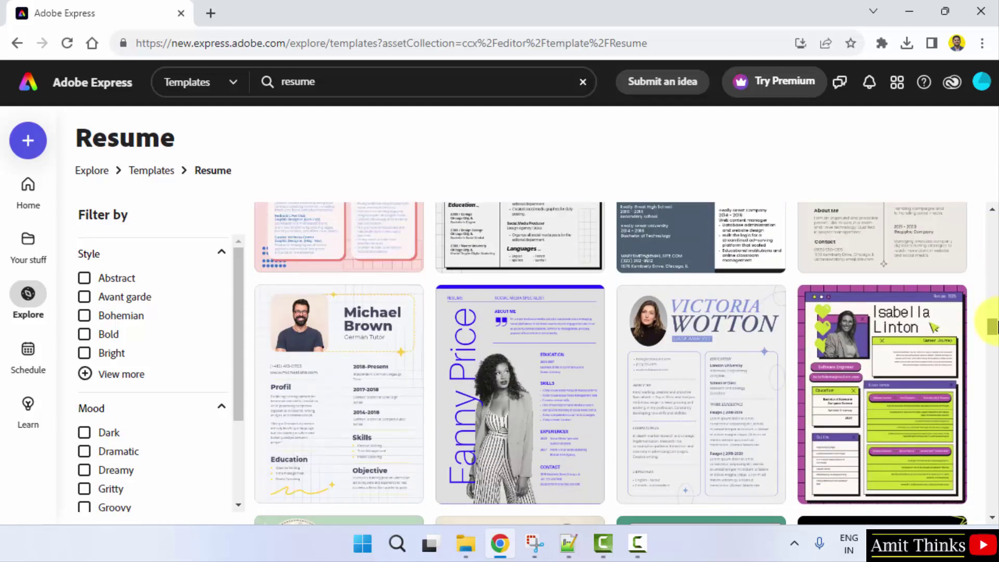
# Start a design from the German Tutor resume template and zoom in to 15%
pyautogui.click(312, 437)
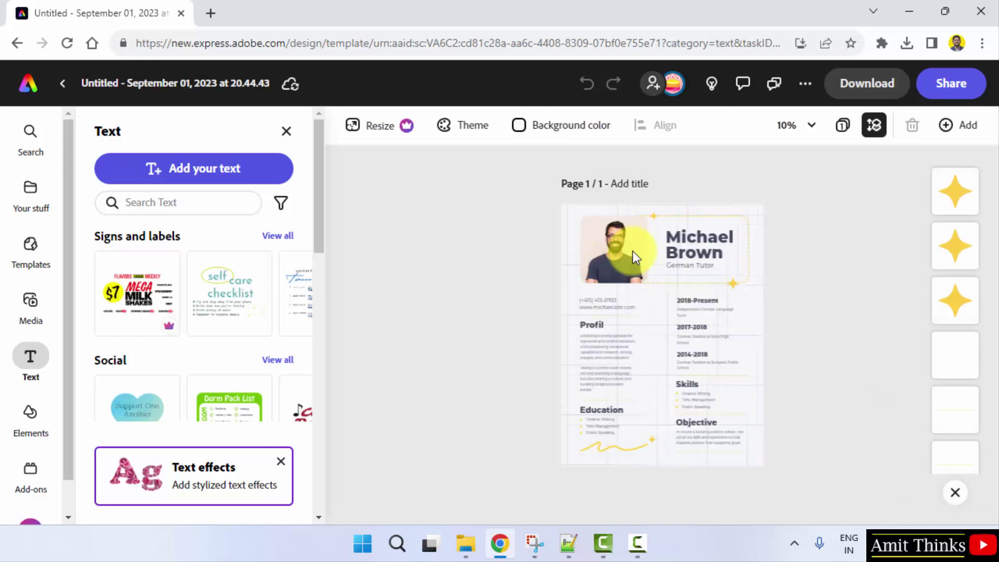
pyautogui.click(760, 457)
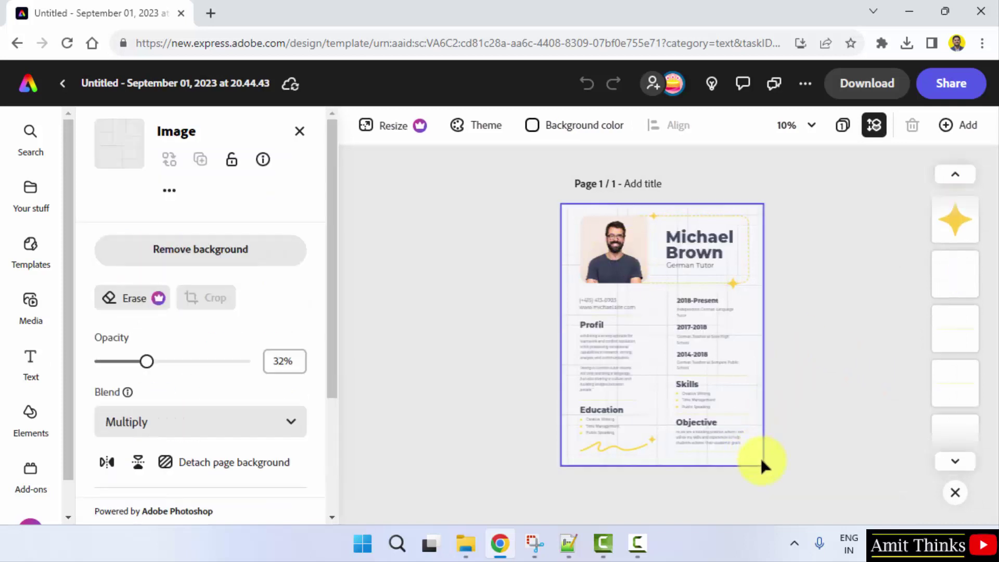
pyautogui.click(814, 125)
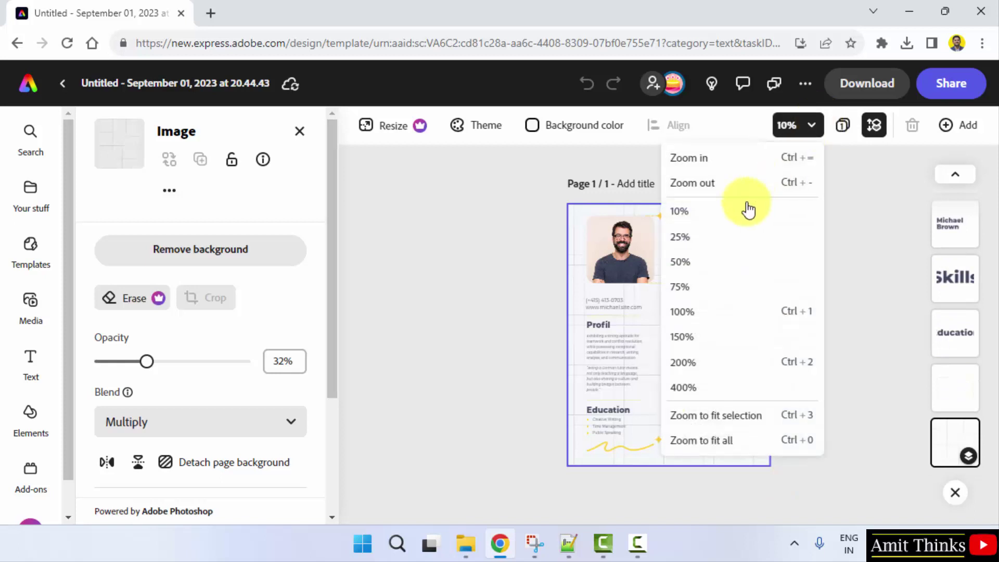
pyautogui.click(798, 160)
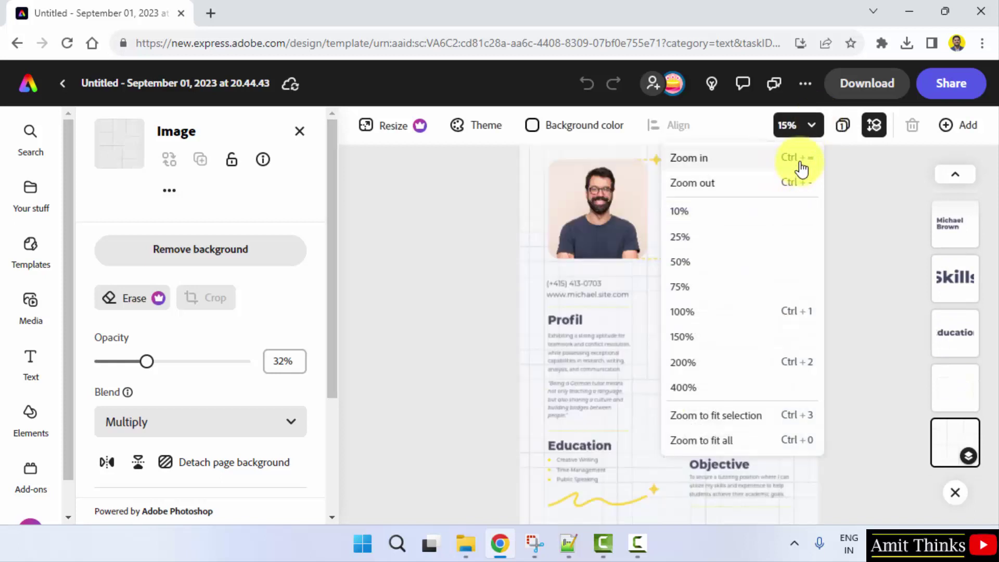
# Inspect the Profil paragraph, then select the template's profile photo for editing
pyautogui.click(595, 349)
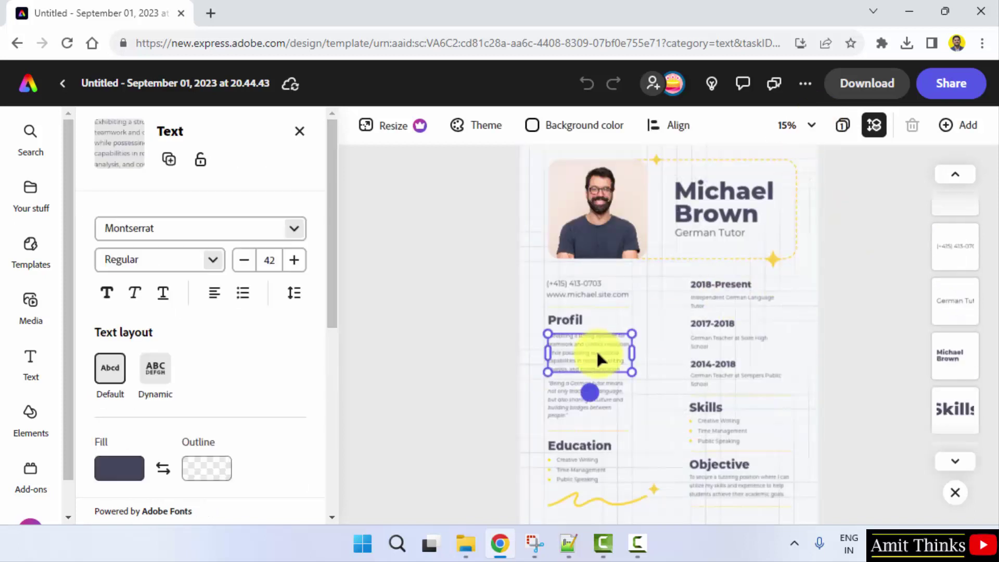
pyautogui.click(860, 185)
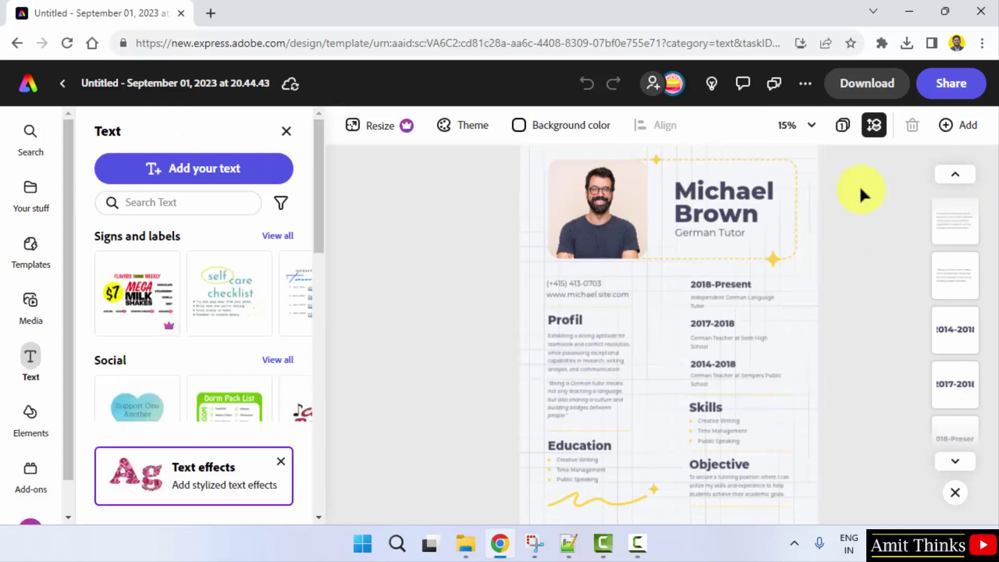
pyautogui.click(569, 224)
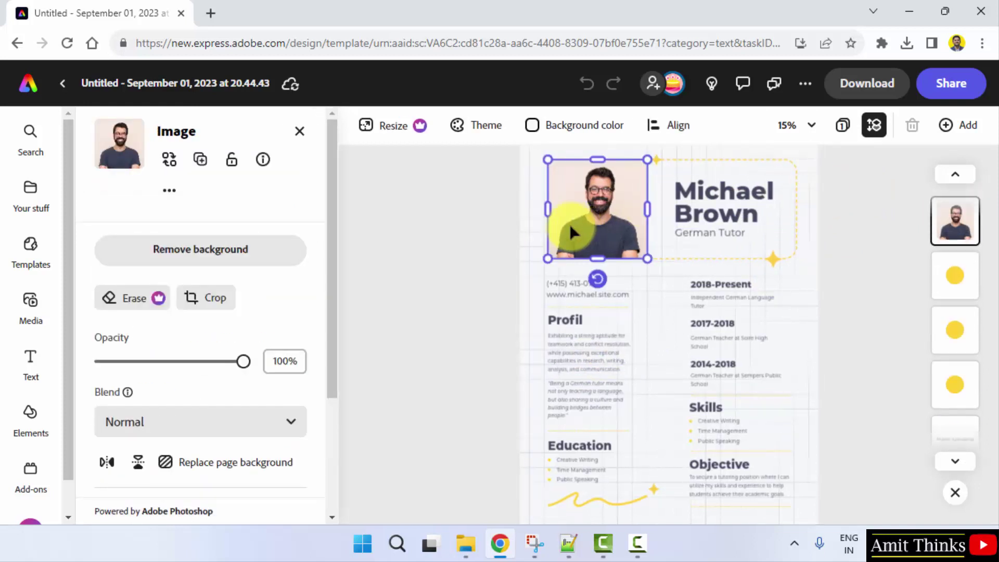
pyautogui.rightClick(569, 224)
# Delete the sample profile photo and upload the portrait image from the computer
pyautogui.click(614, 322)
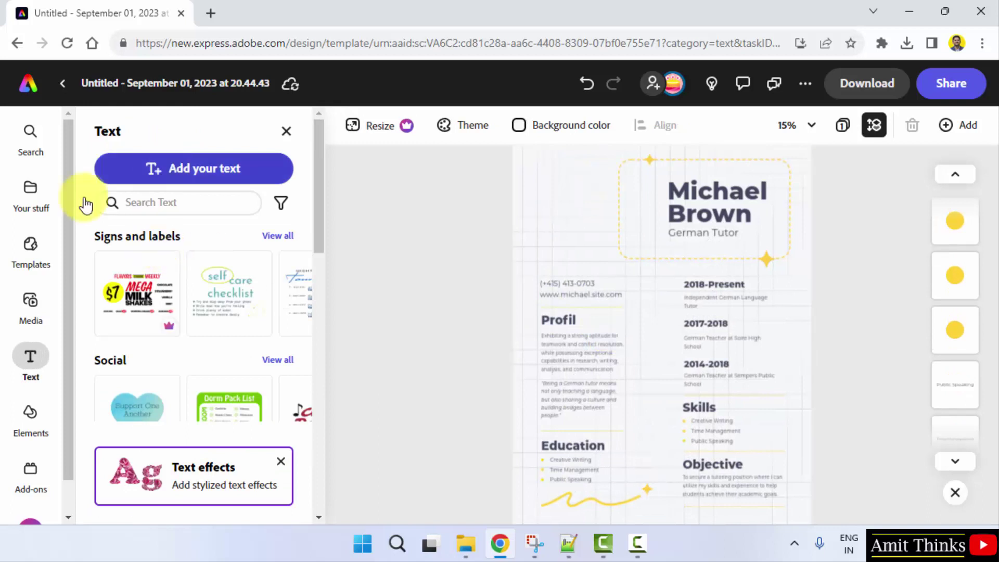
pyautogui.click(31, 312)
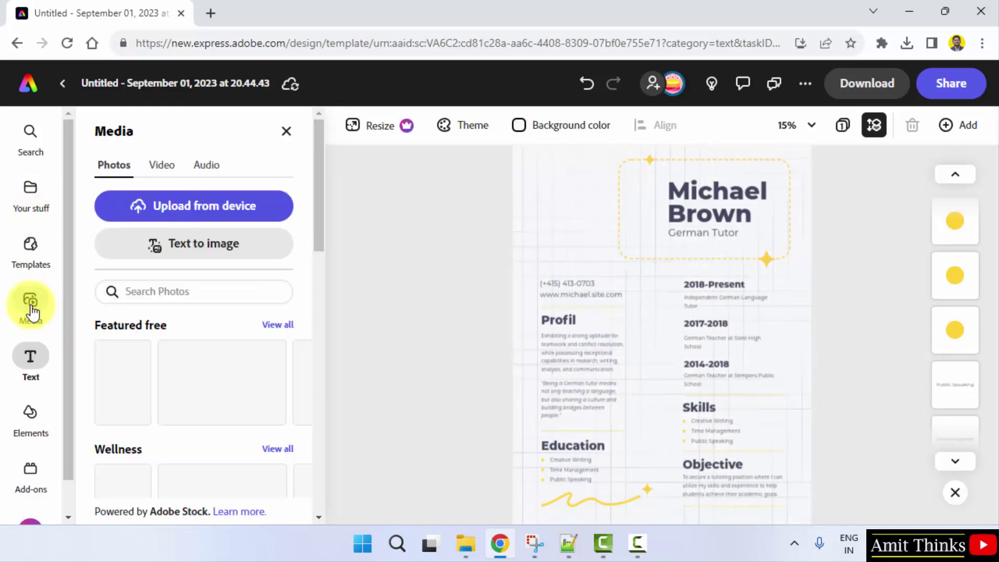
pyautogui.scroll(-5, 317, 268)
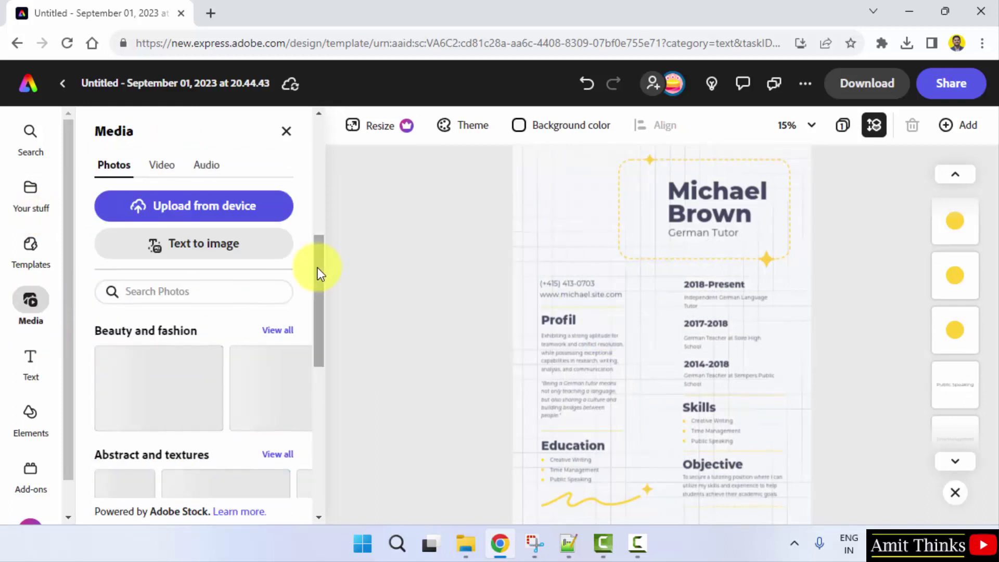
pyautogui.scroll(5, 318, 268)
pyautogui.click(216, 214)
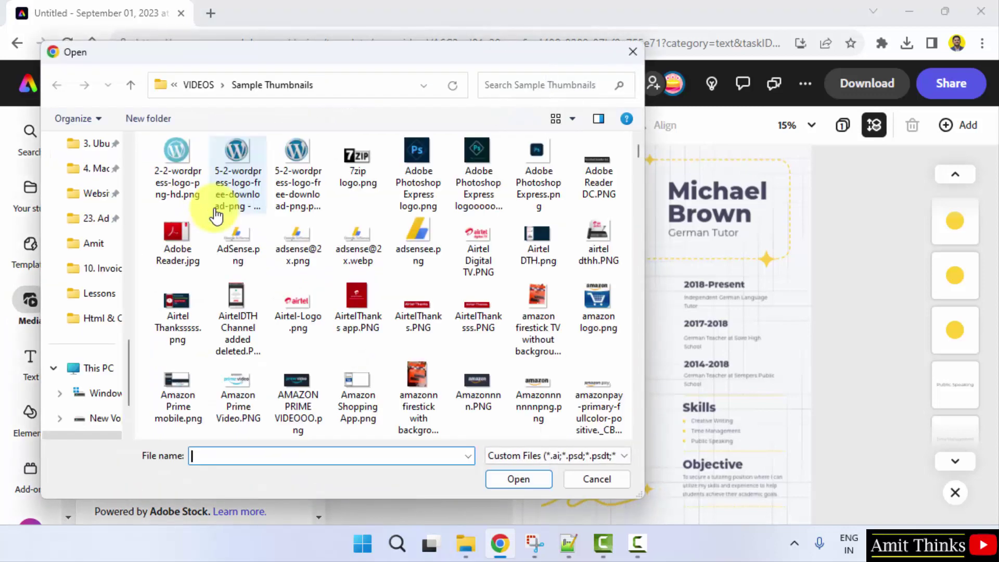
pyautogui.click(363, 262)
pyautogui.write('amit 1772 x 1772-modified.png')
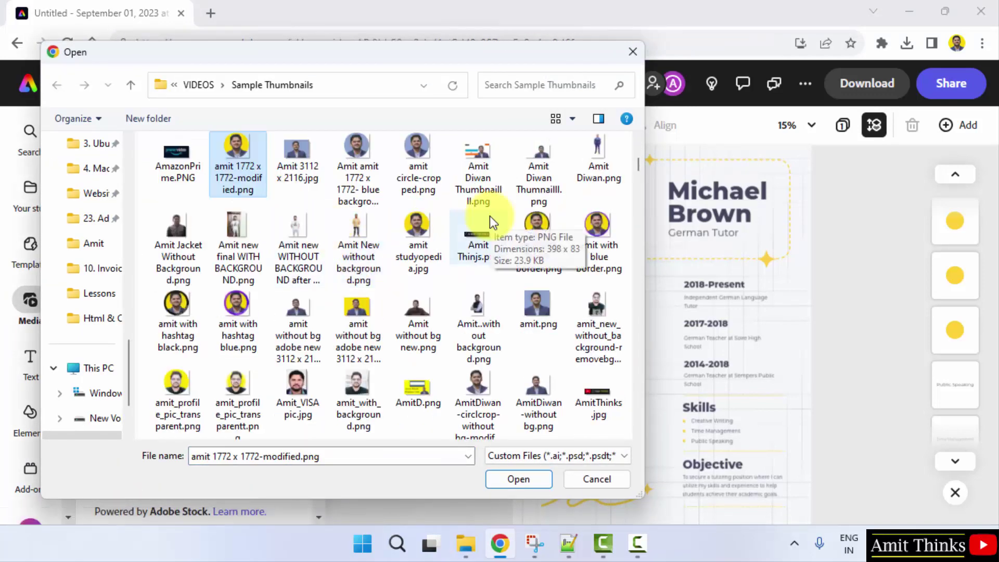
pyautogui.doubleClick(295, 336)
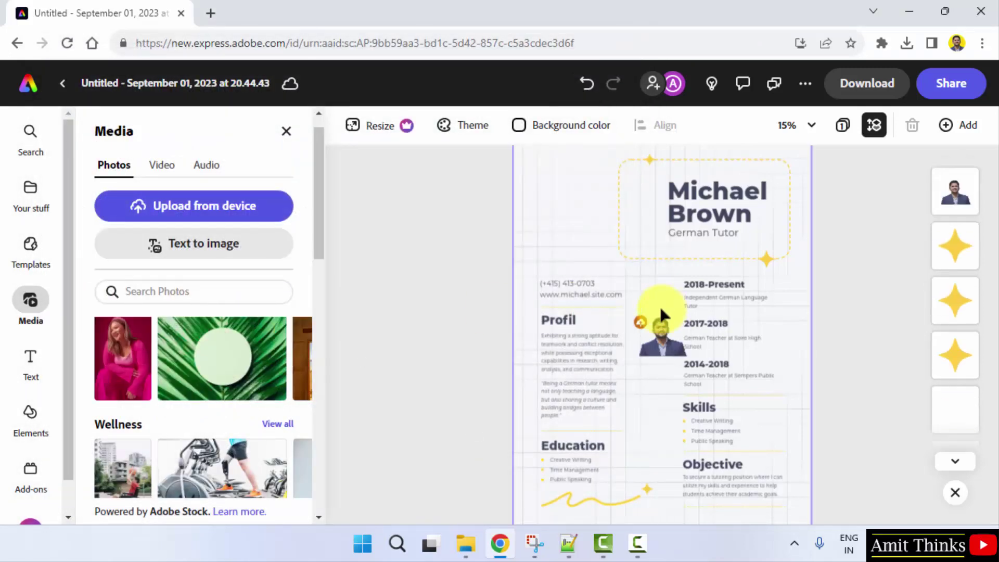
# Place the uploaded portrait in the resume's top-left profile spot
pyautogui.click(661, 336)
pyautogui.moveTo(661, 335); pyautogui.dragTo(638, 272)
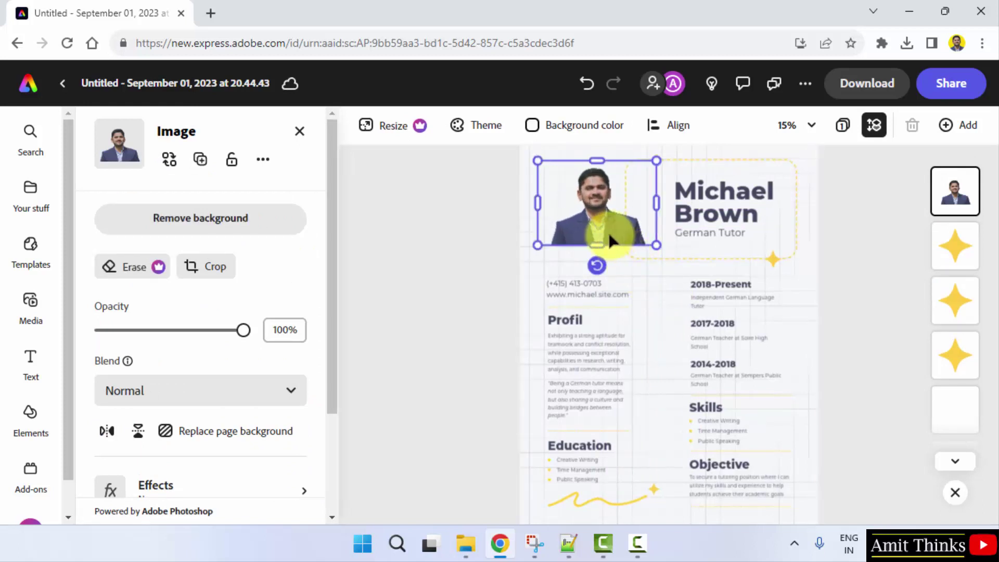
pyautogui.moveTo(610, 240); pyautogui.dragTo(587, 249)
# Replace the sample name heading with the owner's full name, correcting a typo
pyautogui.click(710, 205)
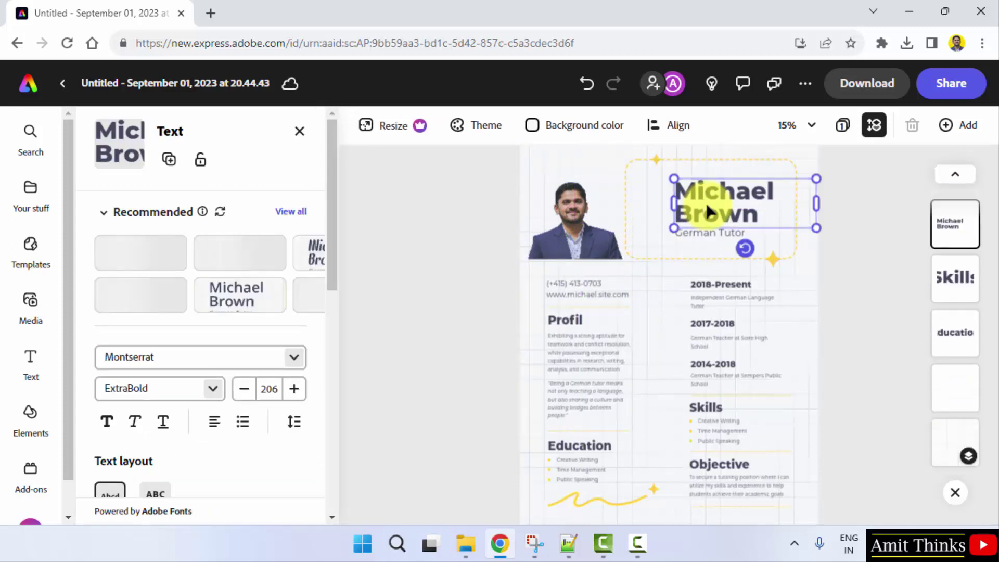
pyautogui.doubleClick(708, 207)
pyautogui.write('Amit')
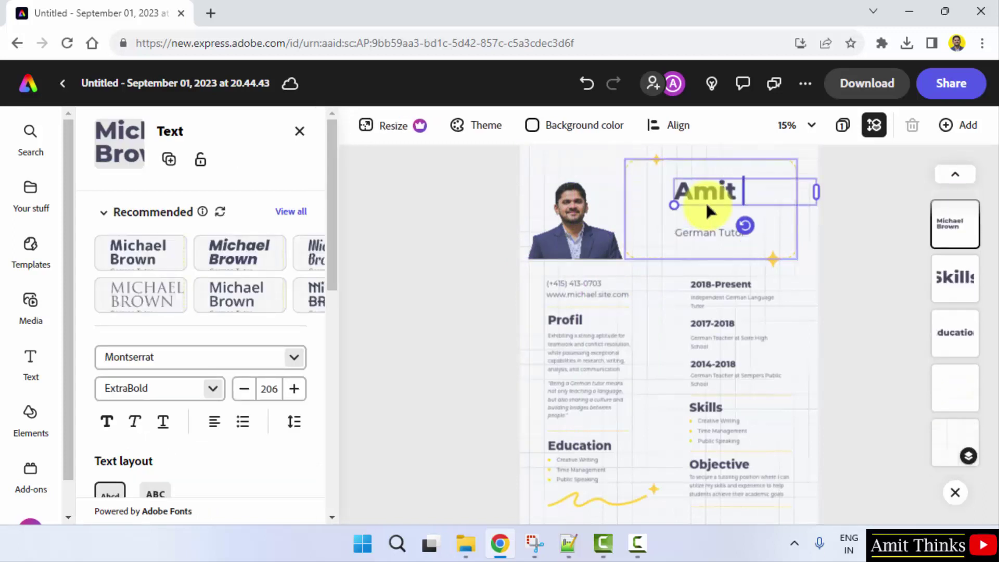
pyautogui.write(' Diwab')
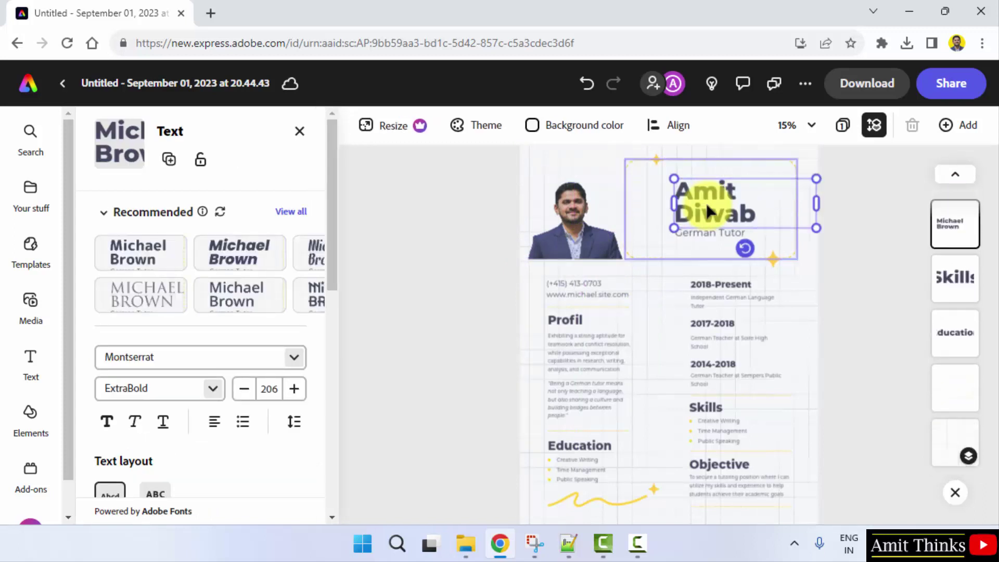
pyautogui.press('BackSpace')
pyautogui.write('n')
# Change the German Tutor subtitle to read Consultant
pyautogui.click(701, 234)
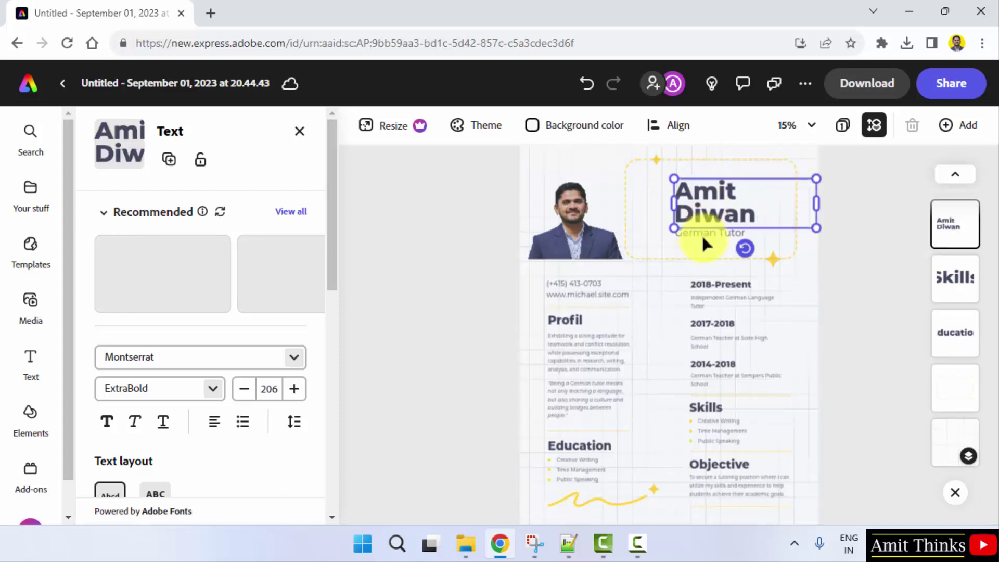
pyautogui.doubleClick(702, 233)
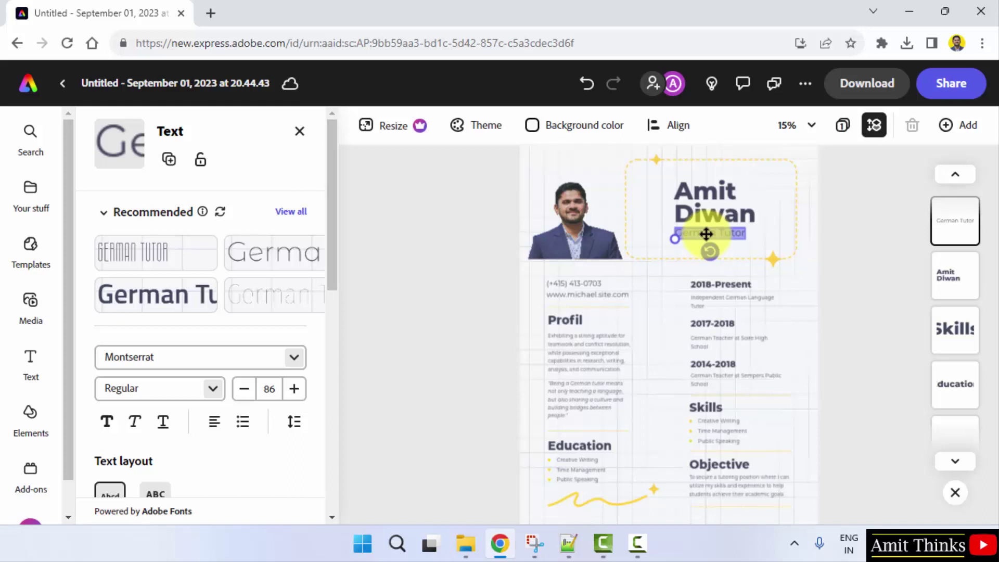
pyautogui.write('Edsu')
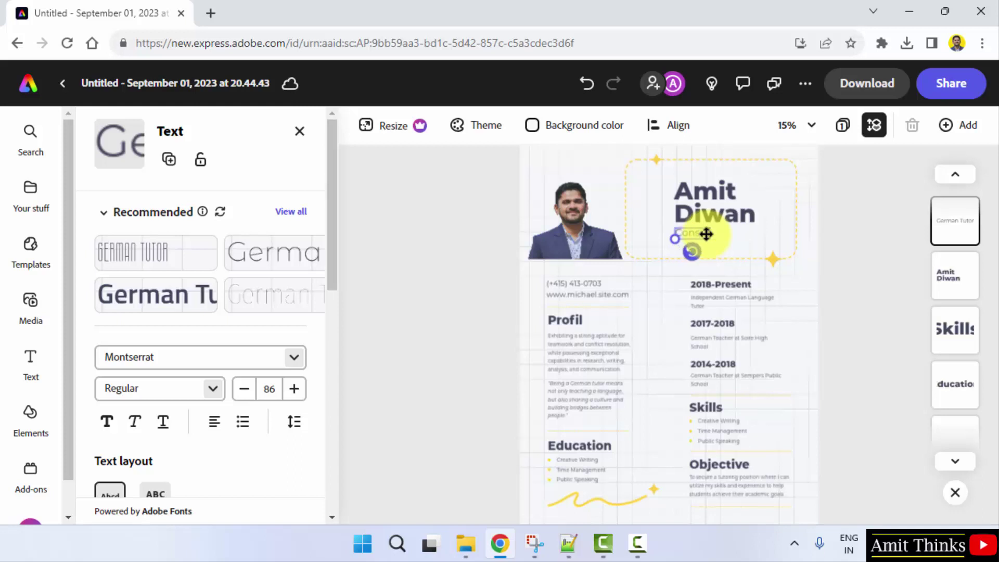
pyautogui.write('ltant')
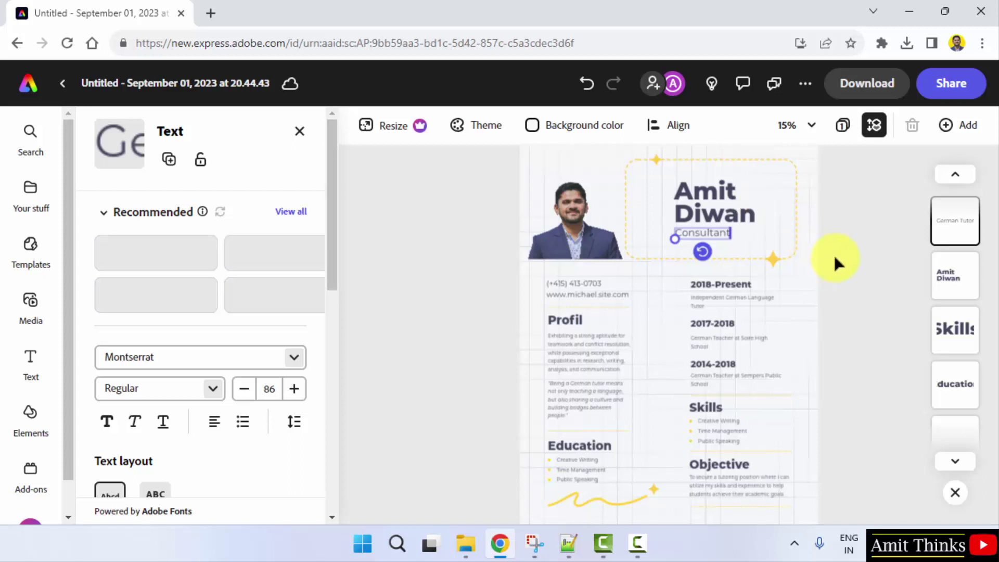
pyautogui.doubleClick(599, 294)
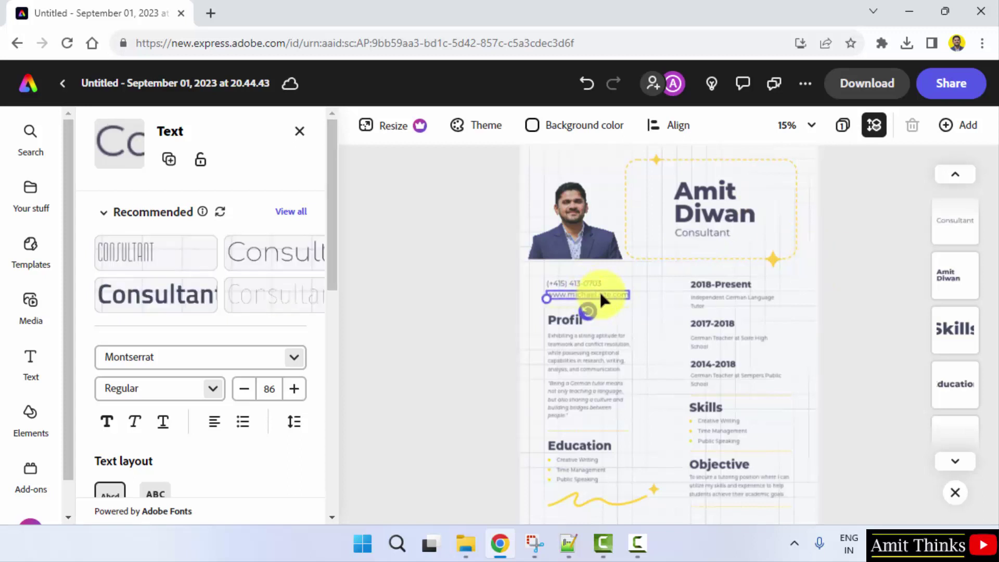
pyautogui.write('www')
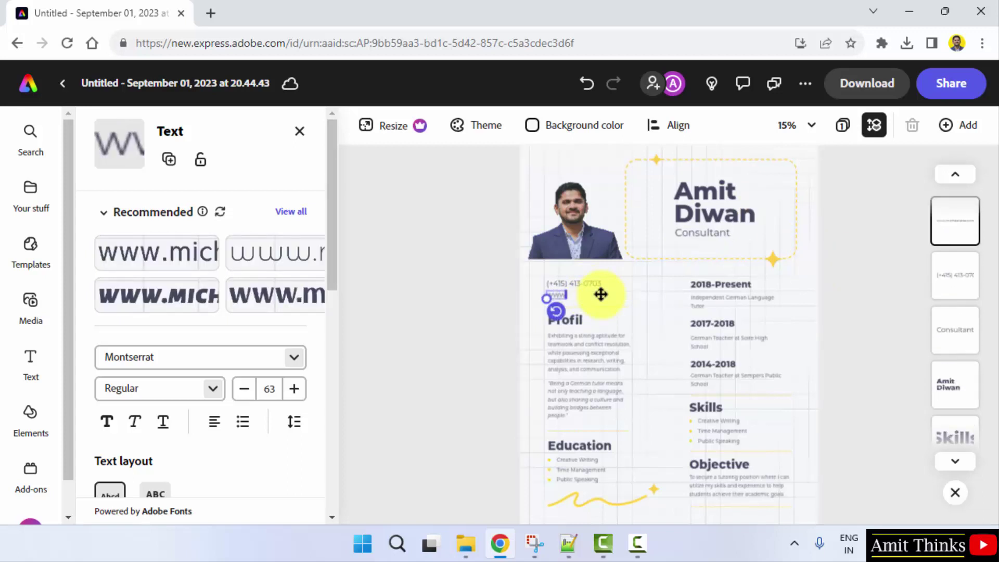
pyautogui.write('.studyopedia.com')
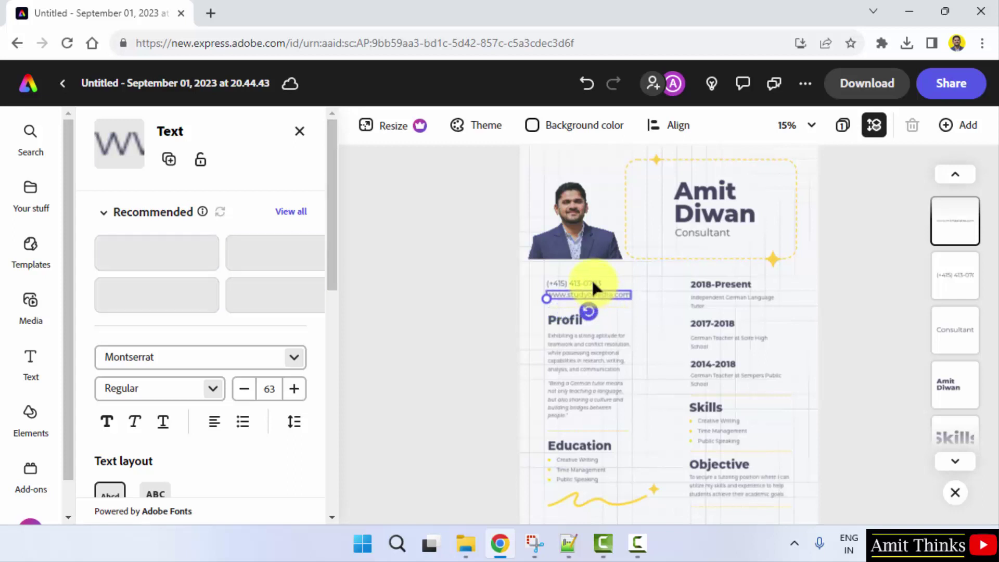
pyautogui.click(592, 284)
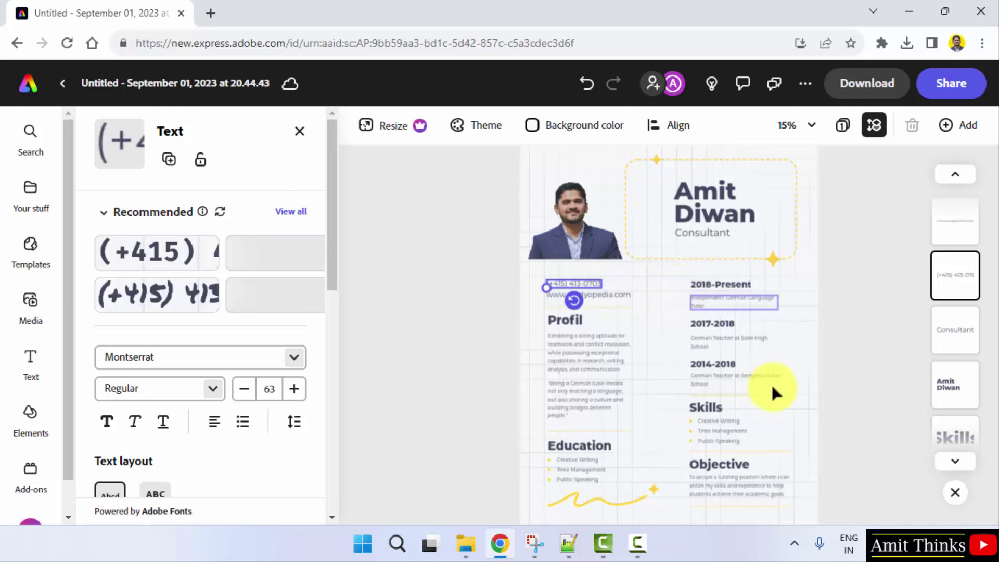
pyautogui.click(796, 126)
pyautogui.click(736, 238)
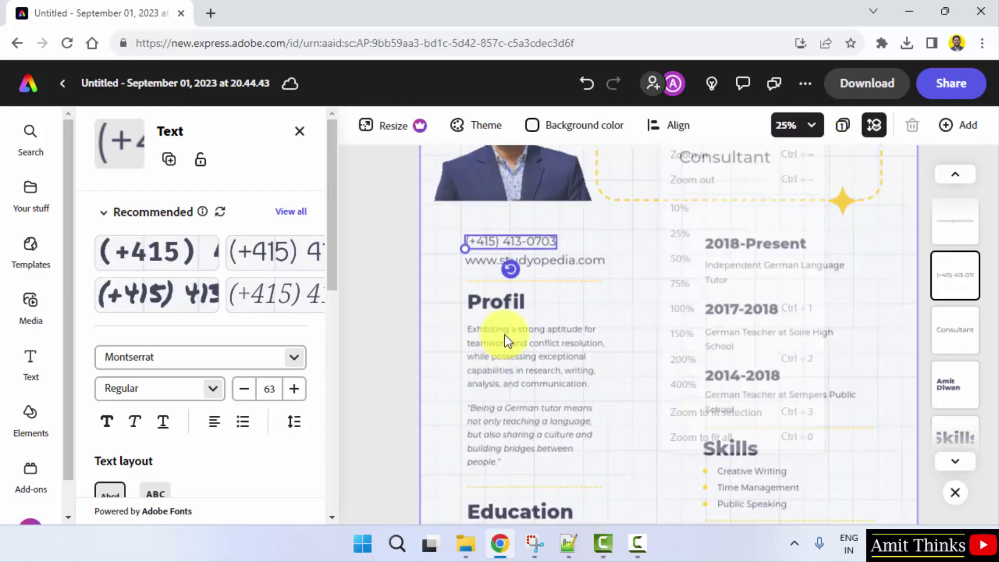
pyautogui.click(523, 301)
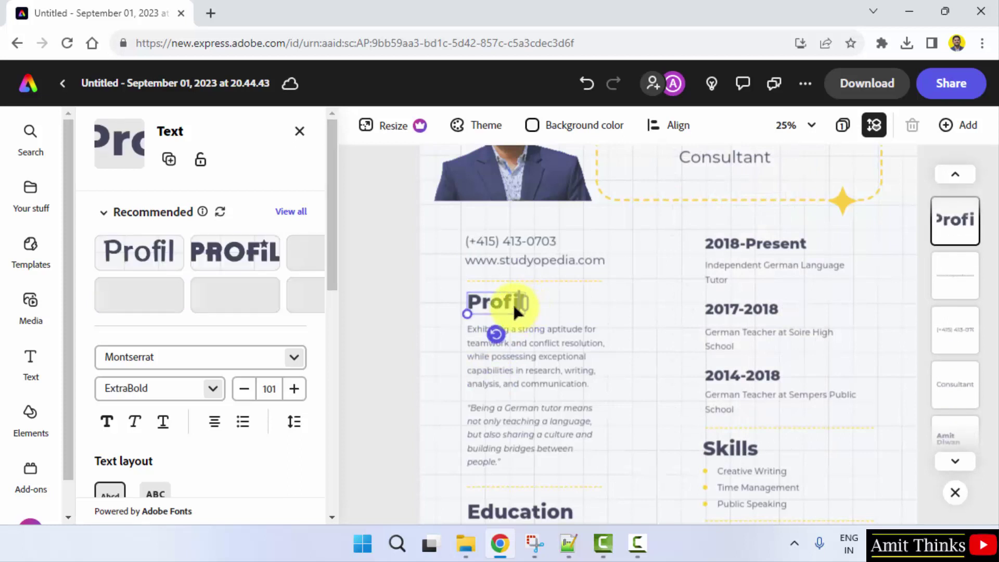
# Correct the heading to Profile and delete the sample paragraph text beneath it
pyautogui.click(514, 302)
pyautogui.write('e')
pyautogui.press('Escape')
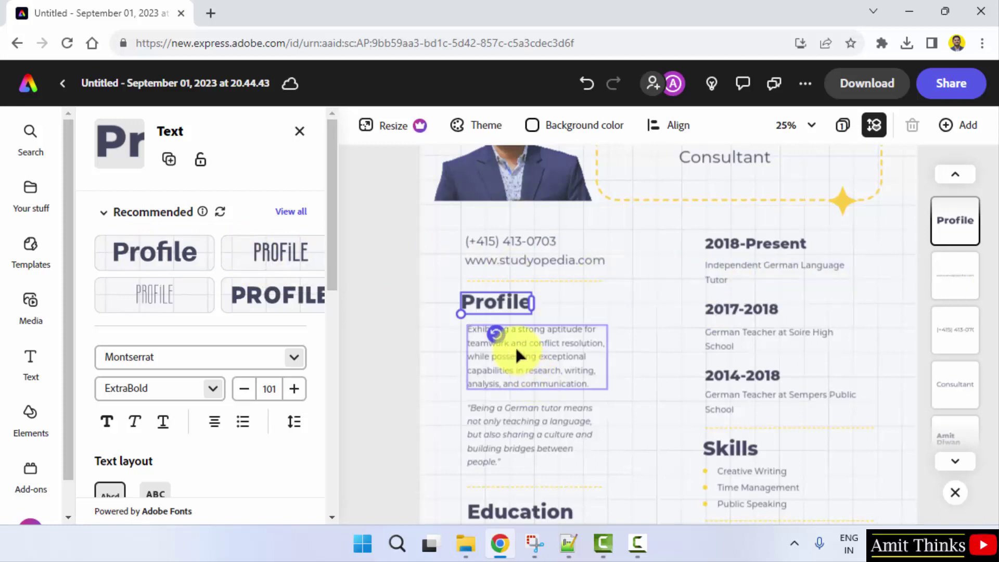
pyautogui.click(532, 368)
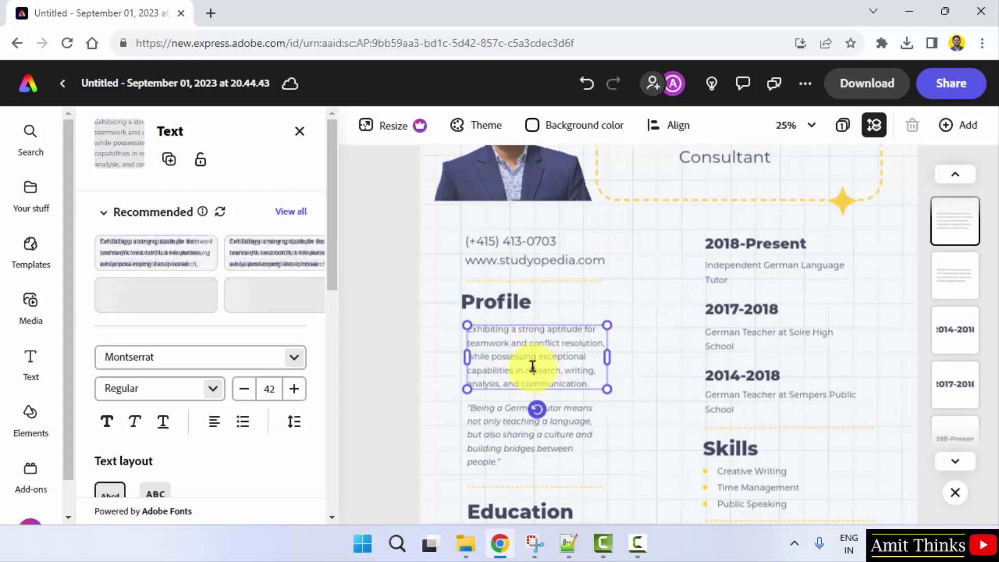
pyautogui.doubleClick(532, 368)
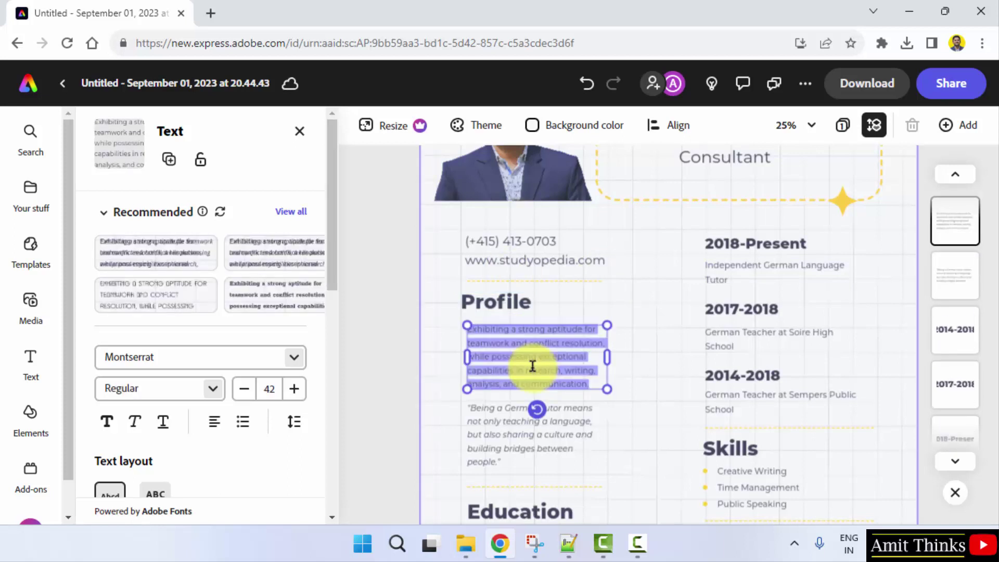
pyautogui.press('BackSpace')
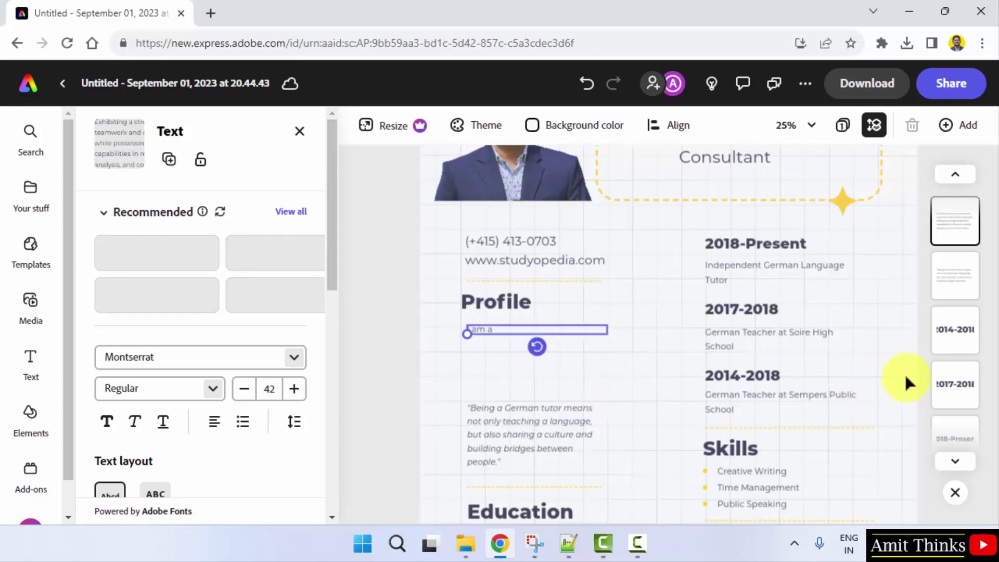
# Zoom to 10% and rename the design to Resume
pyautogui.click(397, 357)
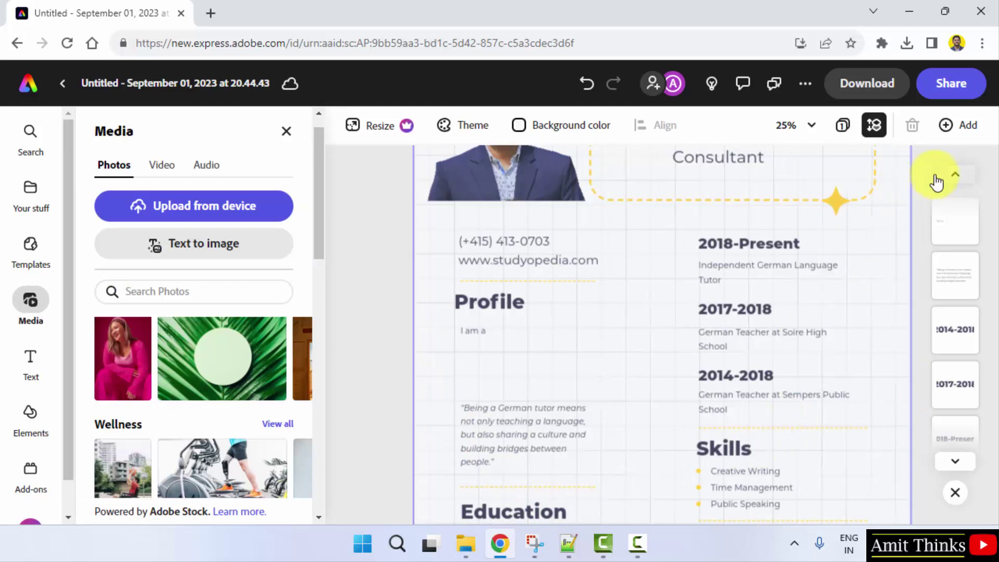
pyautogui.click(785, 125)
pyautogui.click(707, 214)
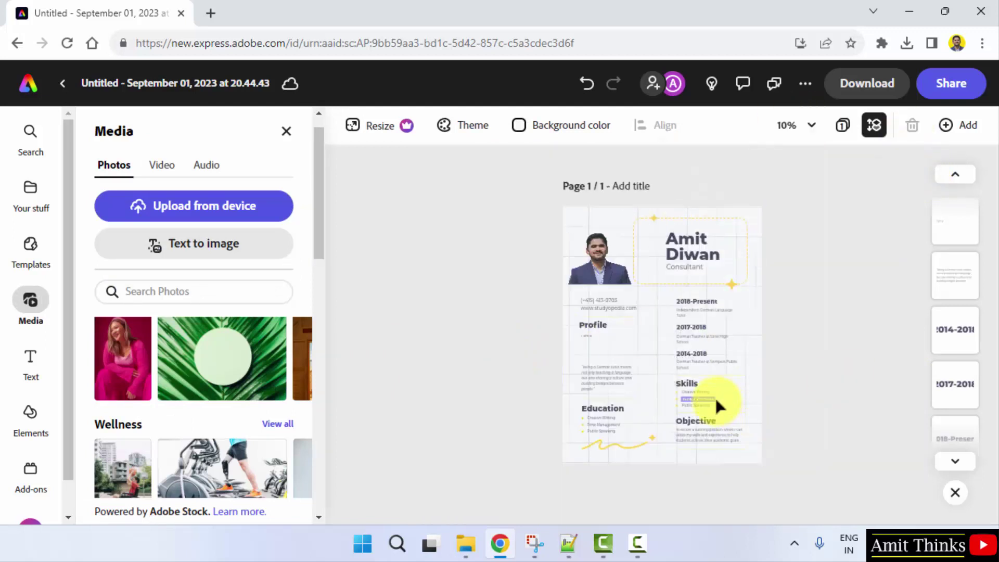
pyautogui.click(758, 397)
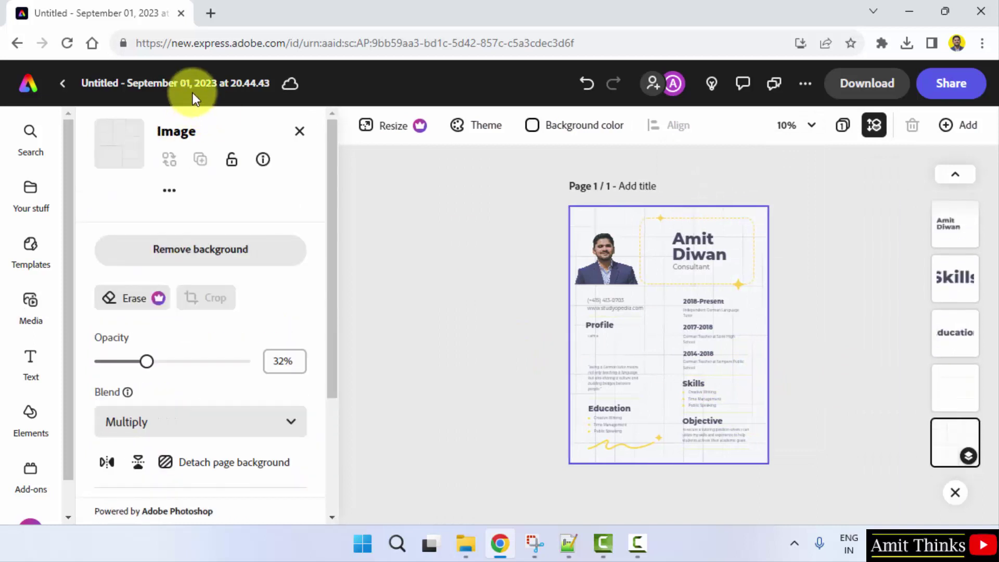
pyautogui.click(192, 86)
pyautogui.write('Res')
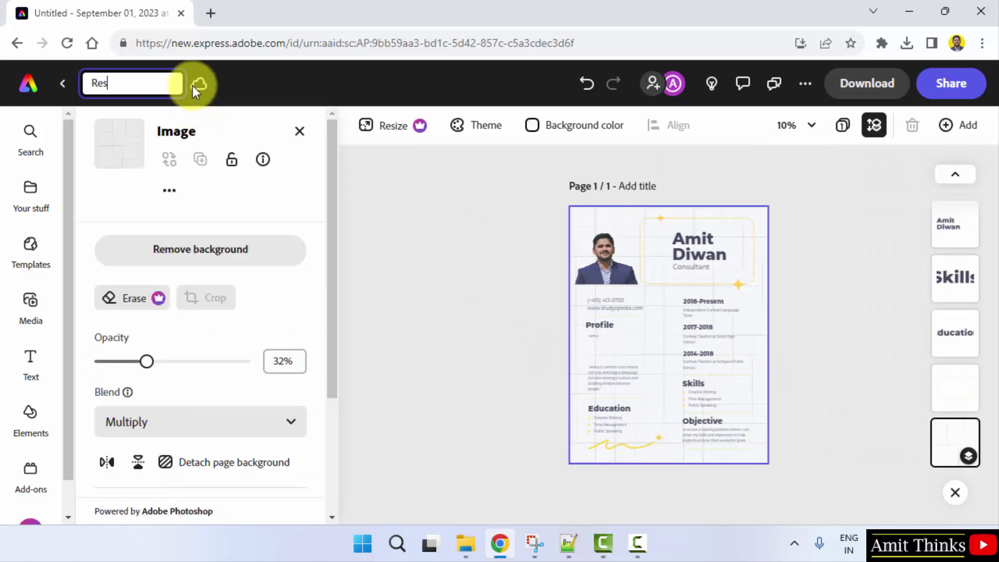
pyautogui.write('ume')
pyautogui.press('Escape')
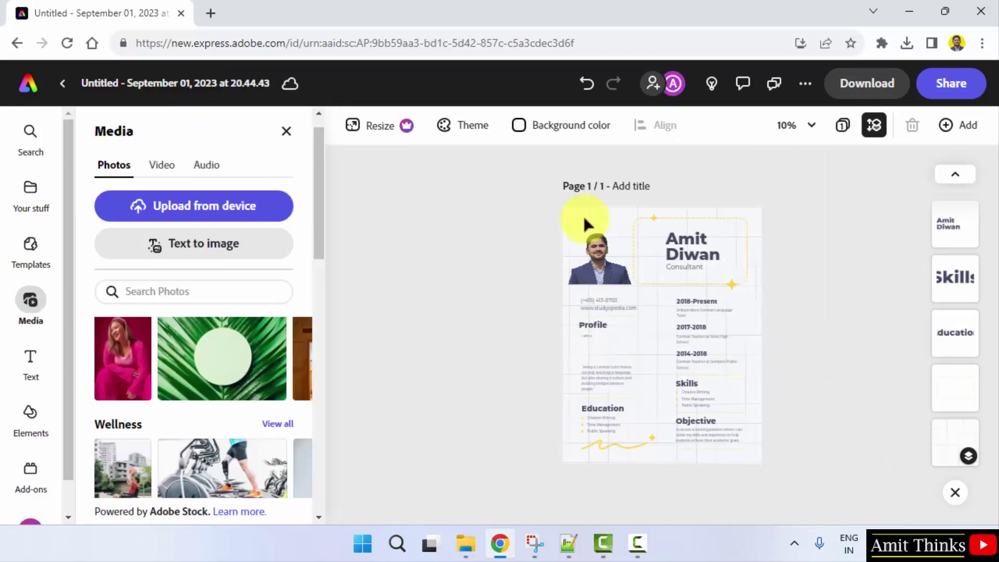
# Nudge the portrait photo slightly within the top-left corner
pyautogui.click(596, 247)
pyautogui.moveTo(598, 252); pyautogui.dragTo(599, 257)
pyautogui.click(826, 357)
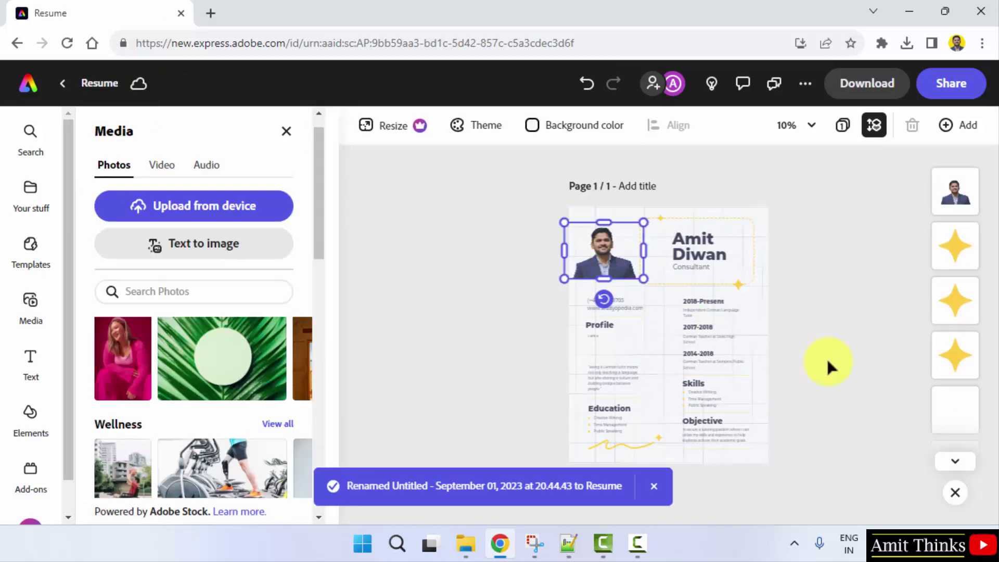
# Review the Objective paragraph, italic quote, and 2014-2018 and 2017-2018 headings
pyautogui.click(716, 426)
pyautogui.doubleClick(714, 437)
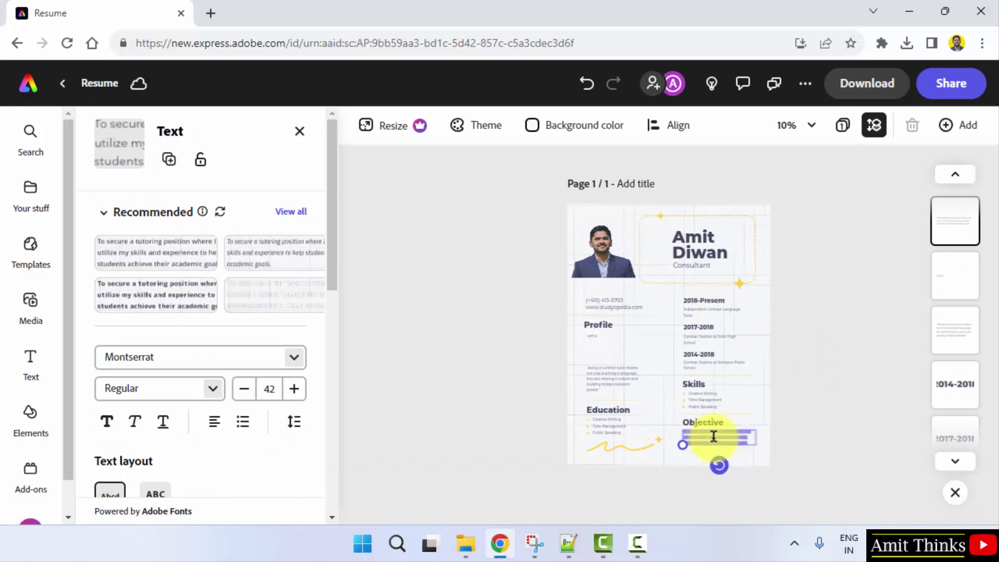
pyautogui.click(820, 417)
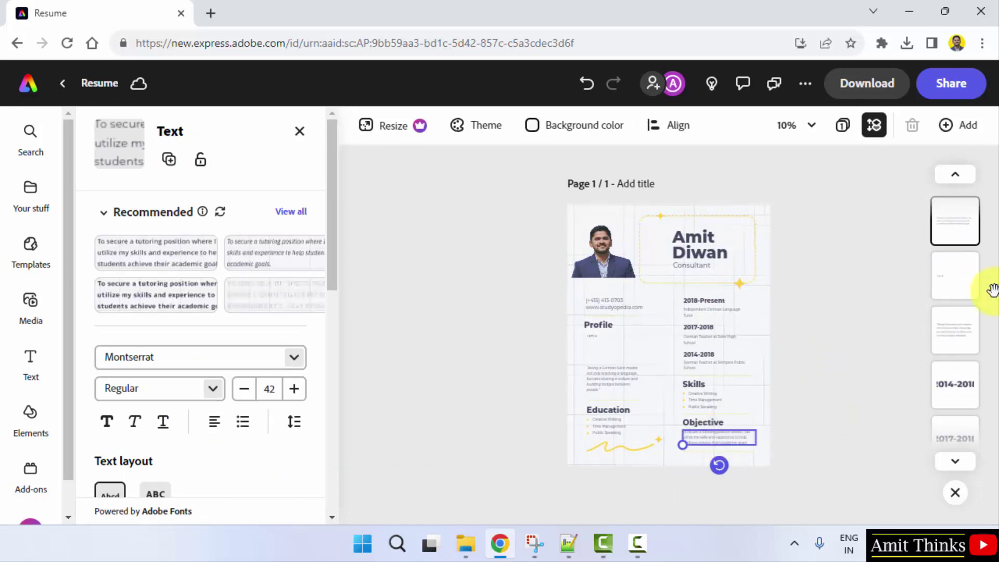
pyautogui.click(953, 319)
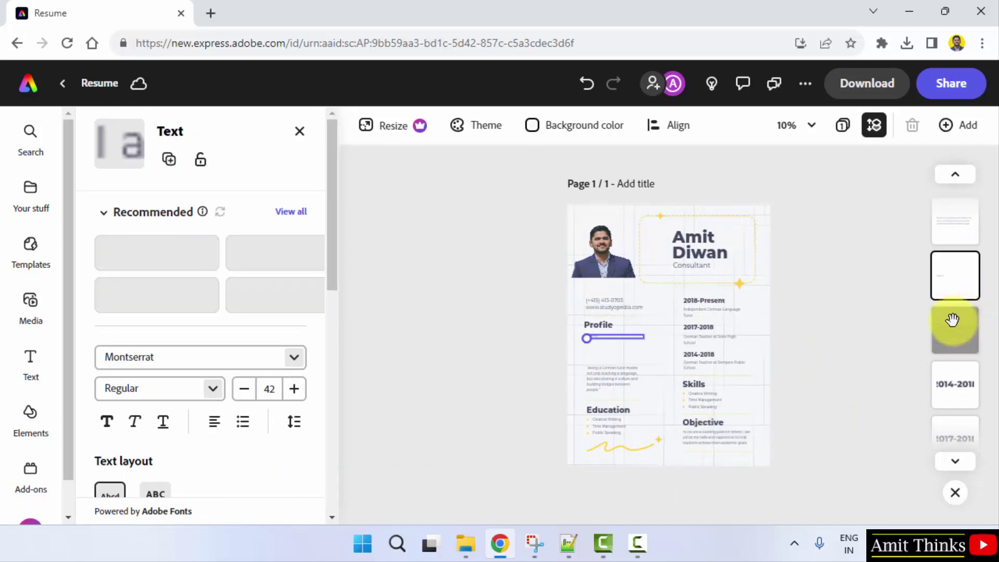
pyautogui.click(953, 392)
pyautogui.click(955, 438)
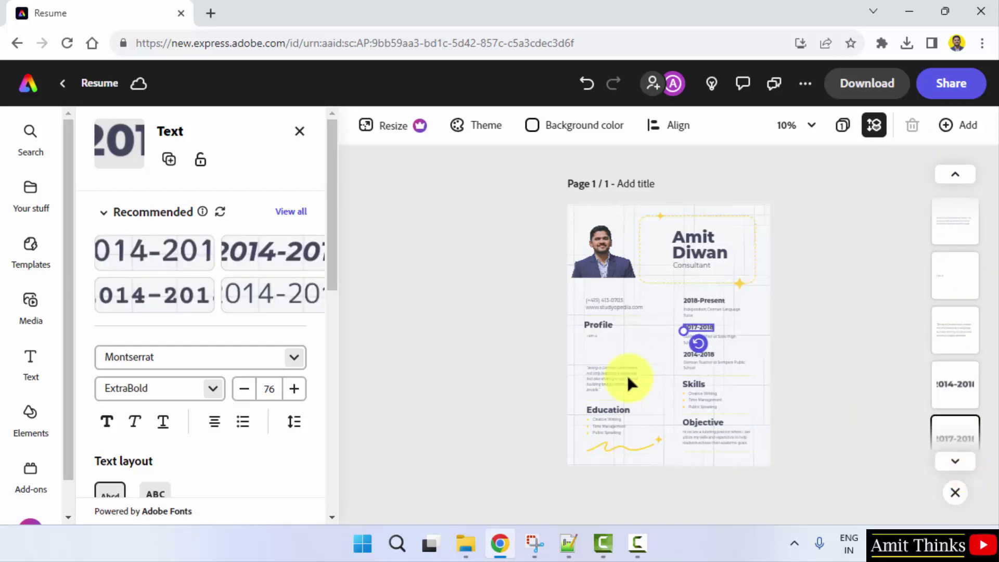
pyautogui.click(876, 372)
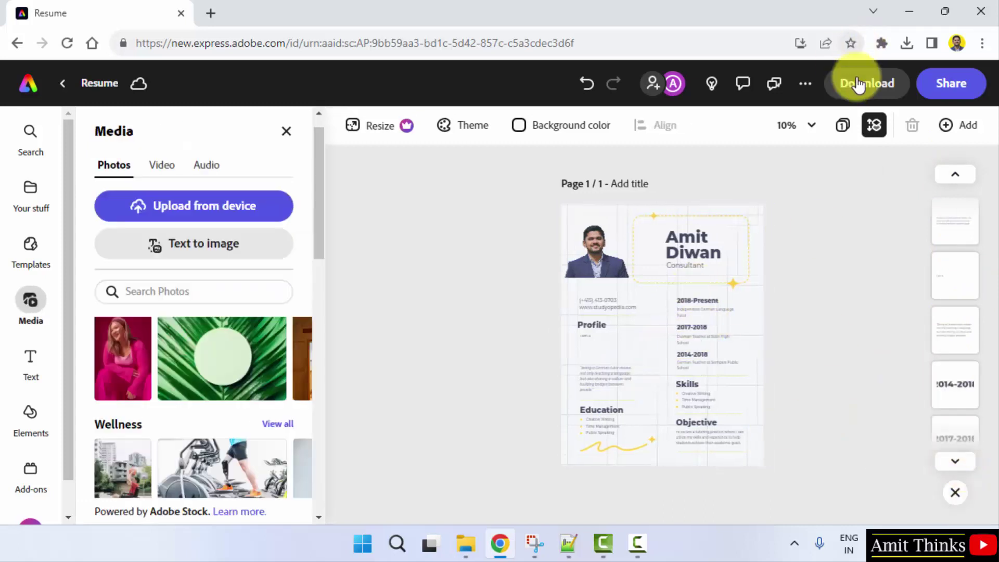
# Download the design as Resume.png and open the downloaded file
pyautogui.click(864, 85)
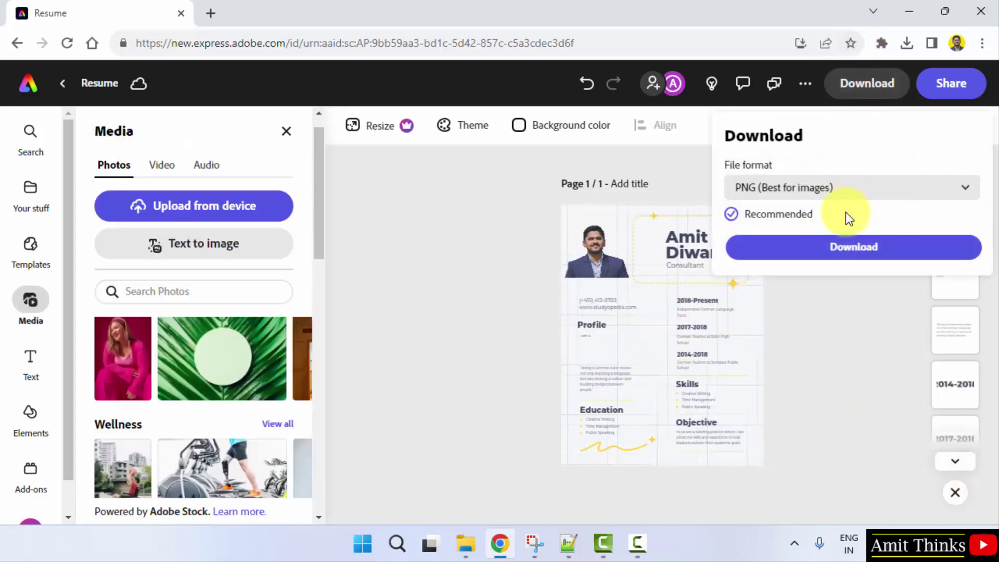
pyautogui.click(849, 247)
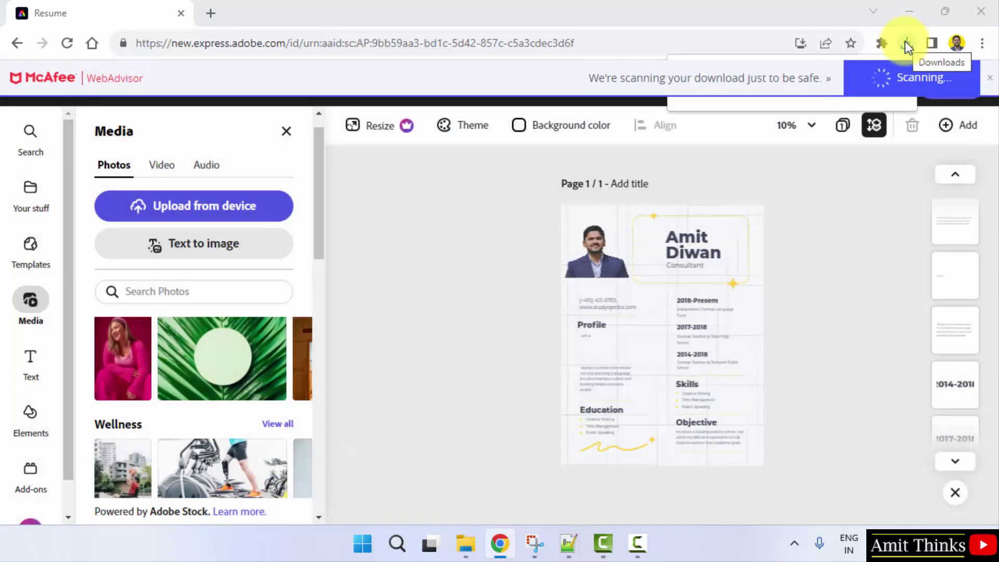
pyautogui.rightClick(776, 82)
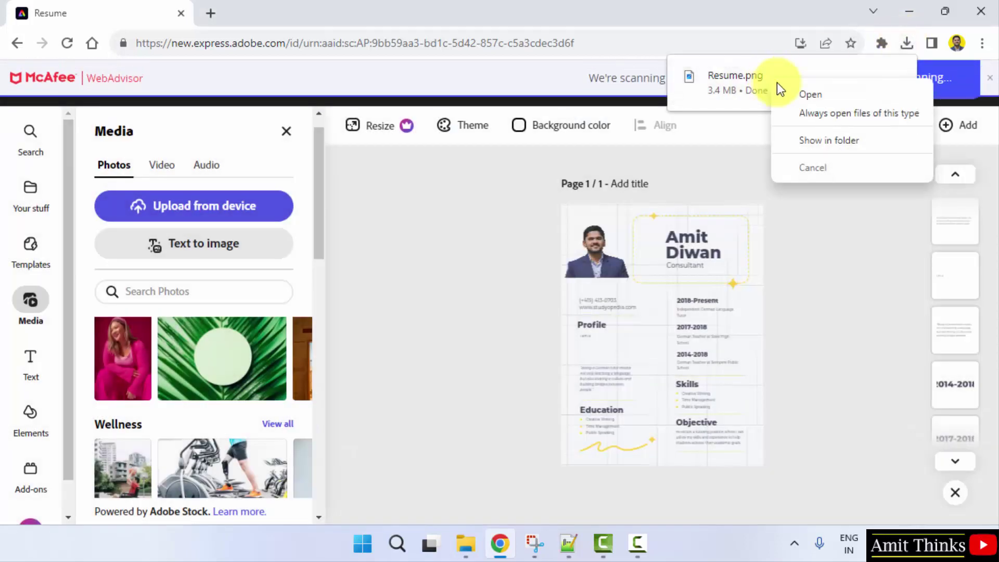
pyautogui.click(792, 89)
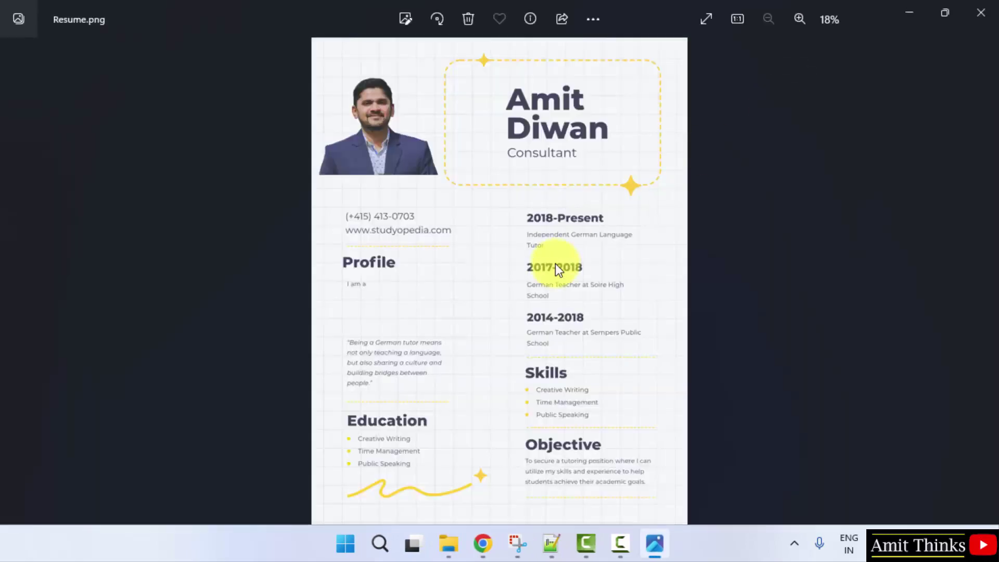
# Zoom and pan through Resume.png to check each section, then close Photos
pyautogui.scroll(3, 555, 263)
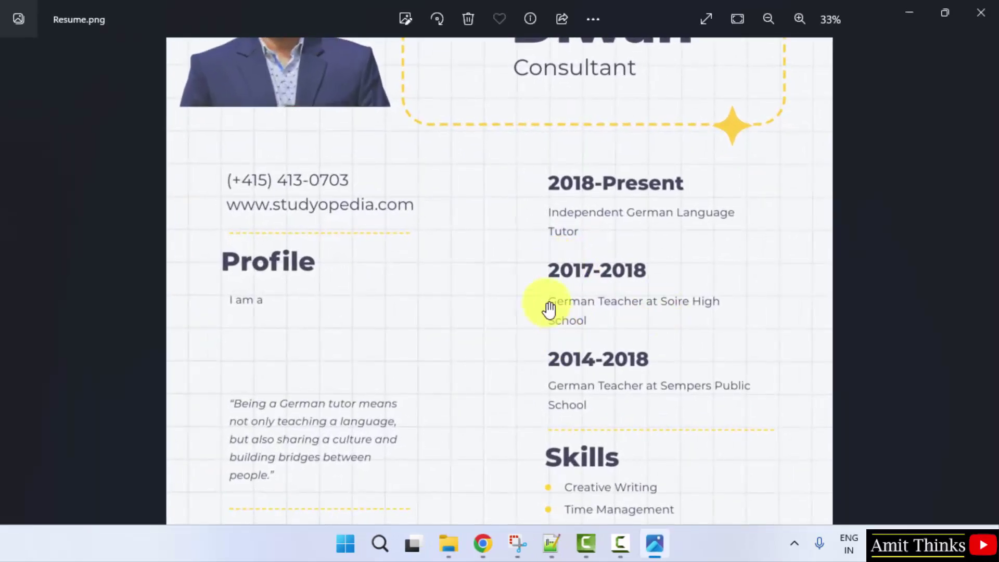
pyautogui.moveTo(550, 309); pyautogui.dragTo(529, 161)
pyautogui.moveTo(576, 325); pyautogui.dragTo(576, 232)
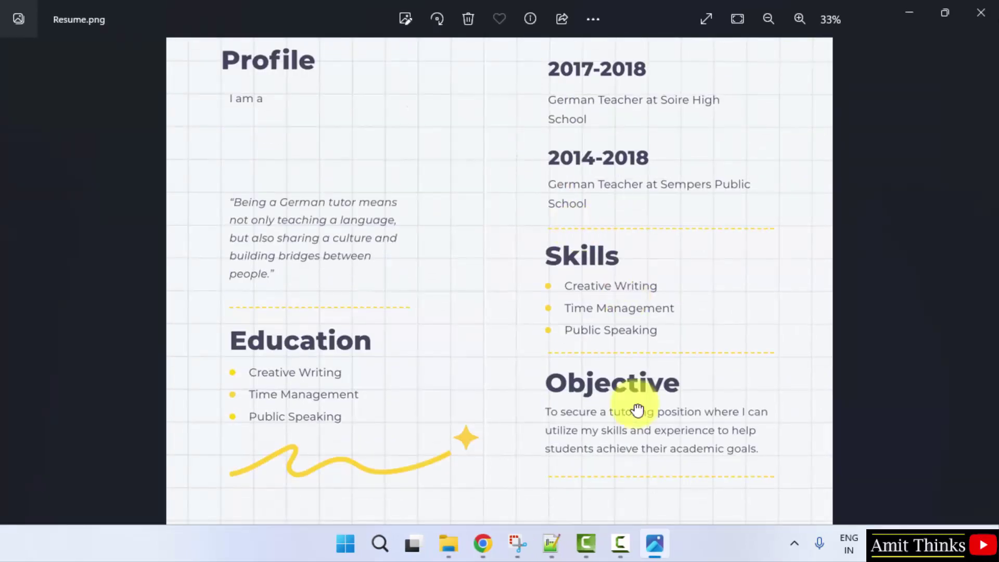
pyautogui.moveTo(638, 410); pyautogui.dragTo(489, 370)
pyautogui.moveTo(571, 286); pyautogui.dragTo(745, 555)
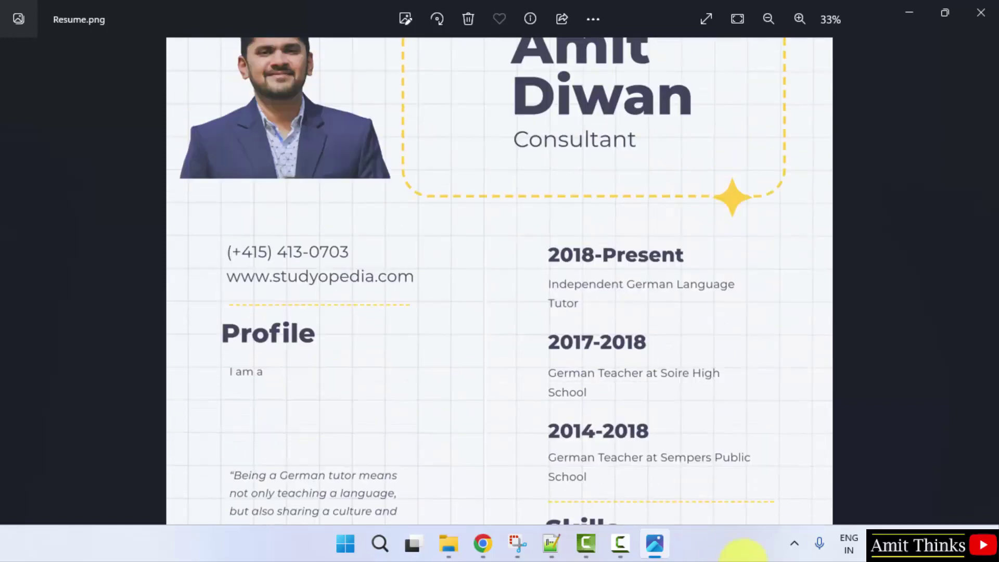
pyautogui.click(980, 12)
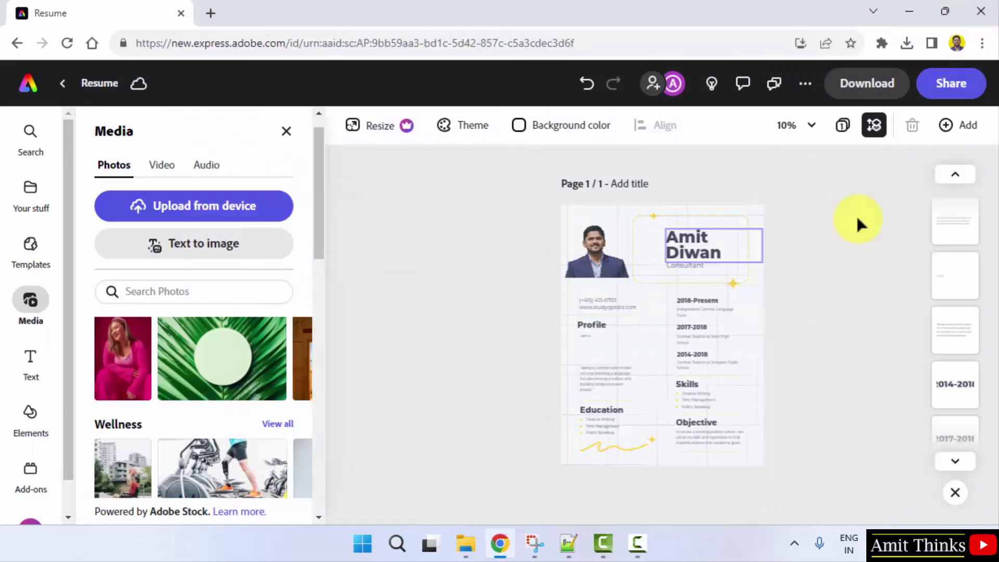
# Download the resume again with the file format set to PDF
pyautogui.click(865, 83)
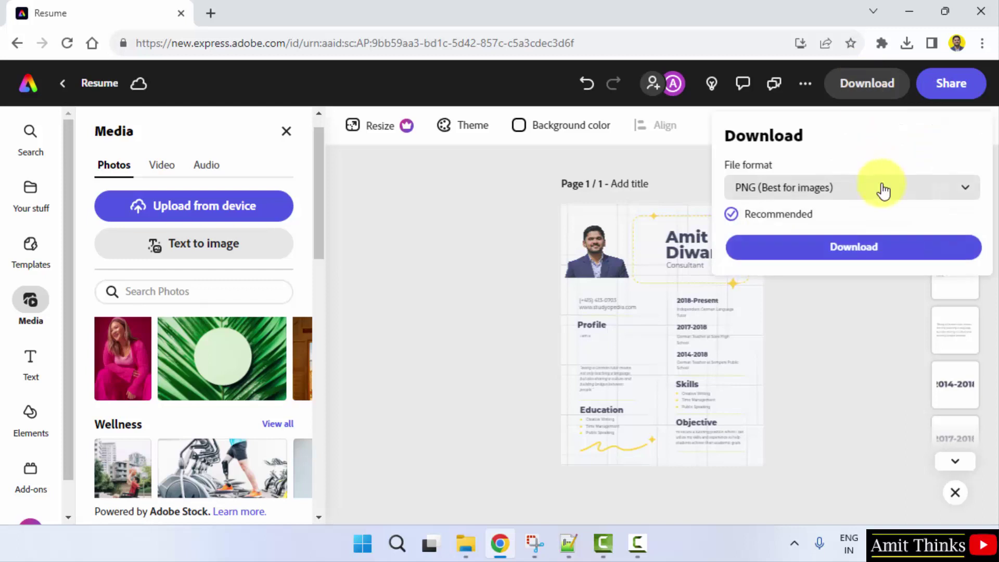
pyautogui.click(882, 190)
pyautogui.click(807, 270)
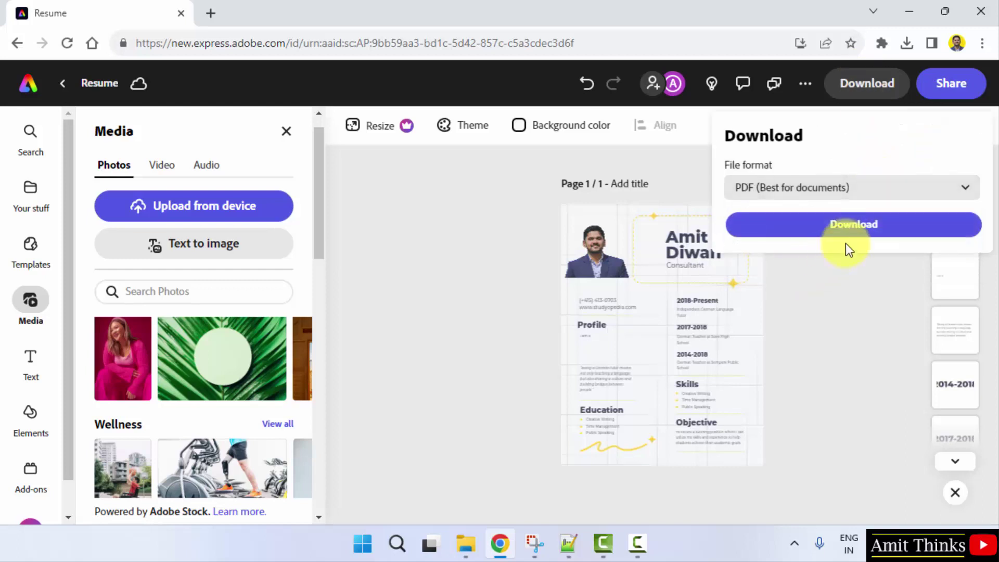
pyautogui.click(853, 229)
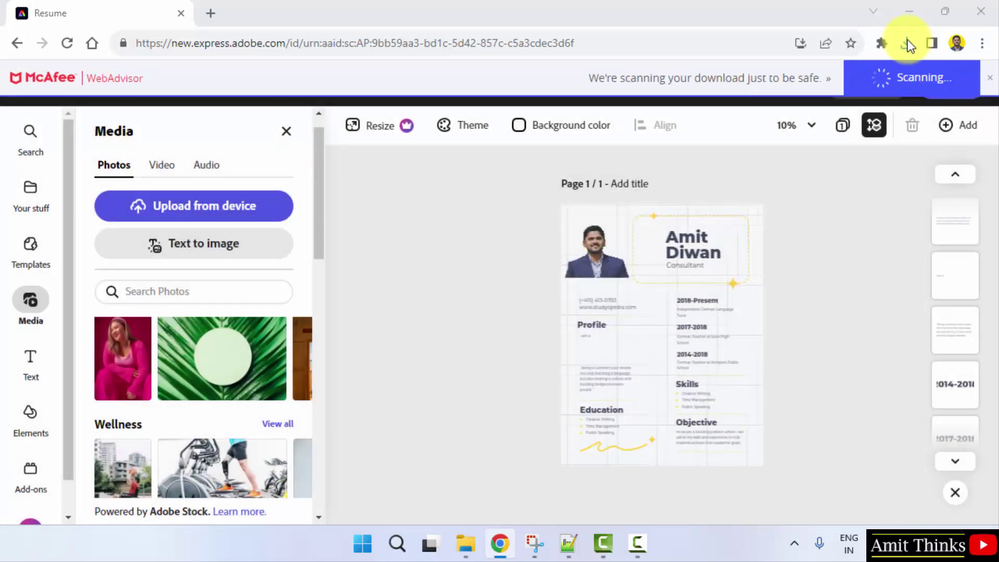
# Open Resume.pdf from Chrome's recent downloads and scroll through it to check the resume
pyautogui.click(907, 42)
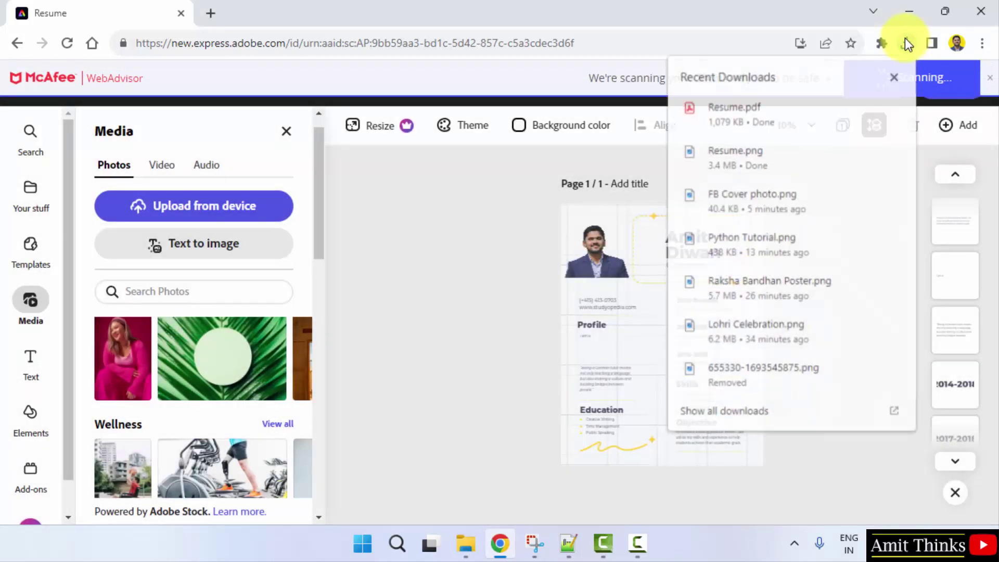
pyautogui.click(788, 118)
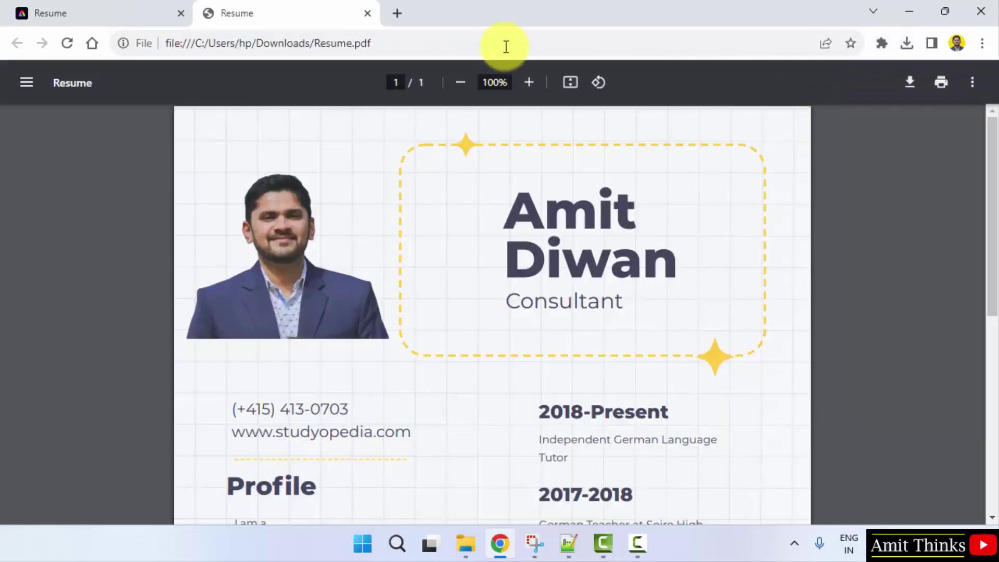
pyautogui.click(504, 45)
pyautogui.moveTo(991, 138); pyautogui.dragTo(986, 241)
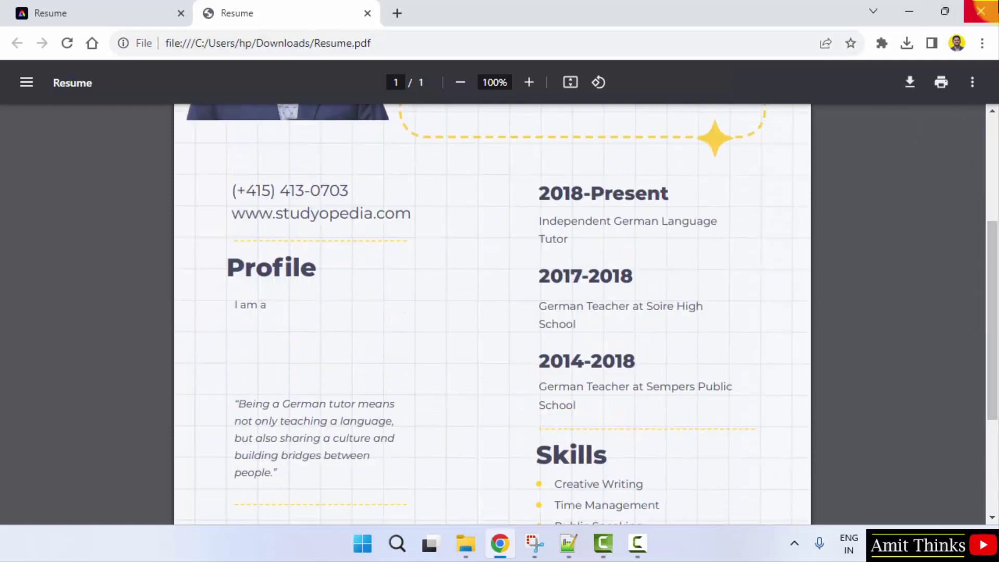
pyautogui.click(368, 13)
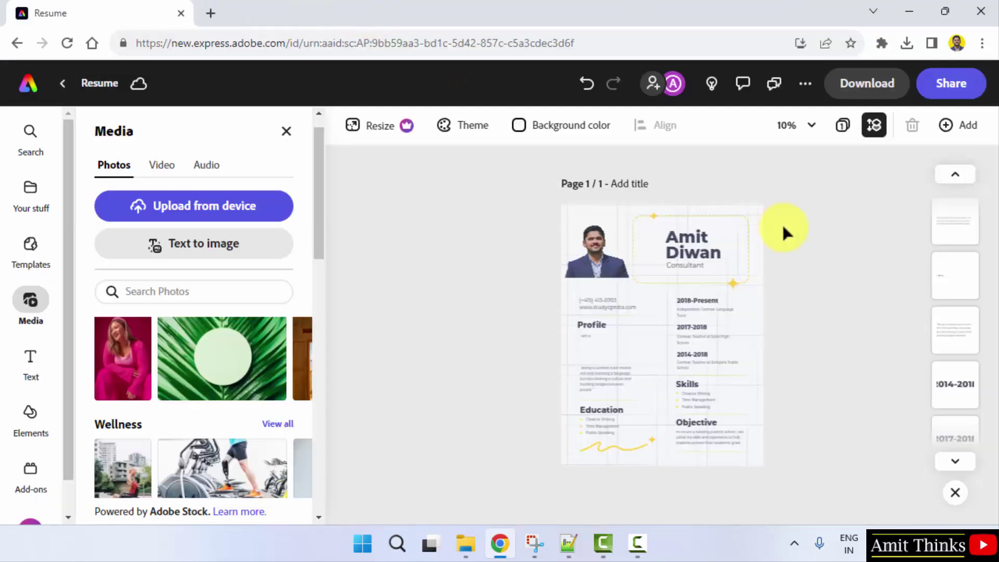